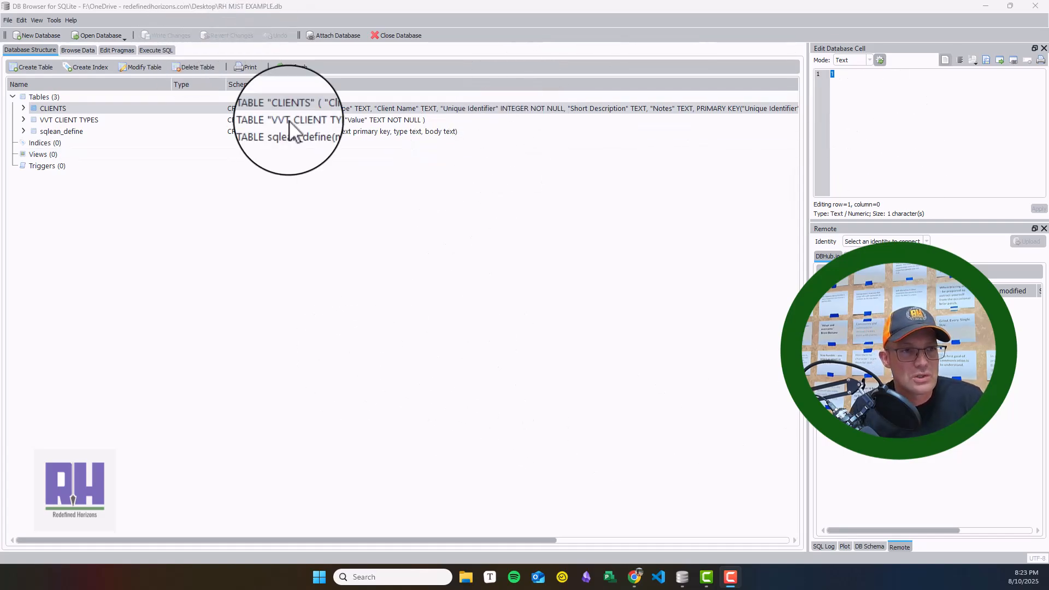
Step: Open the existing database file RH MJST.db from the Desktop folder
{"action": "left_click", "coordinate": [10, 20]}
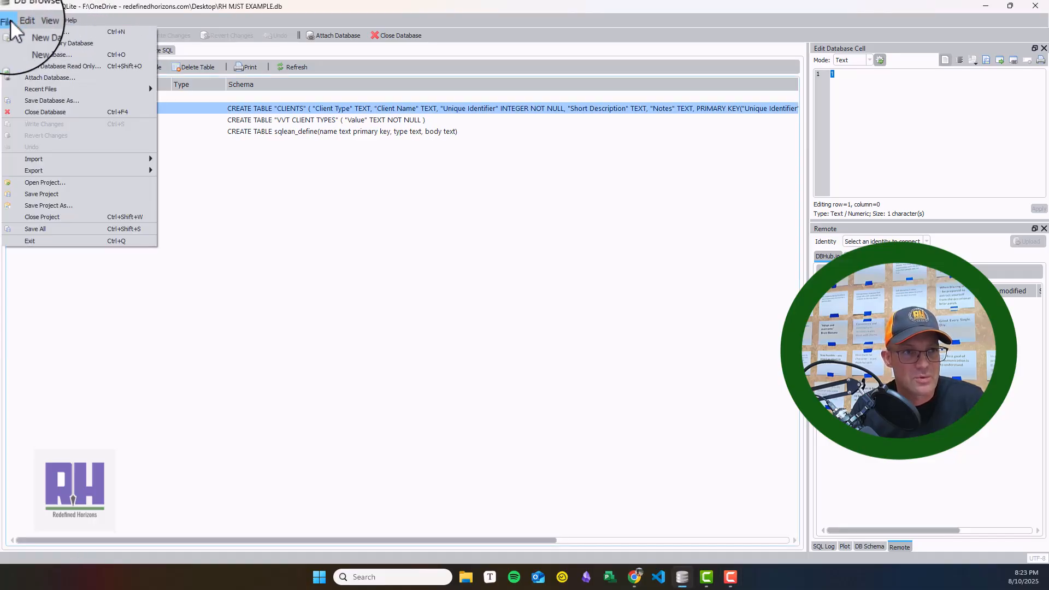
{"action": "left_click", "coordinate": [37, 55]}
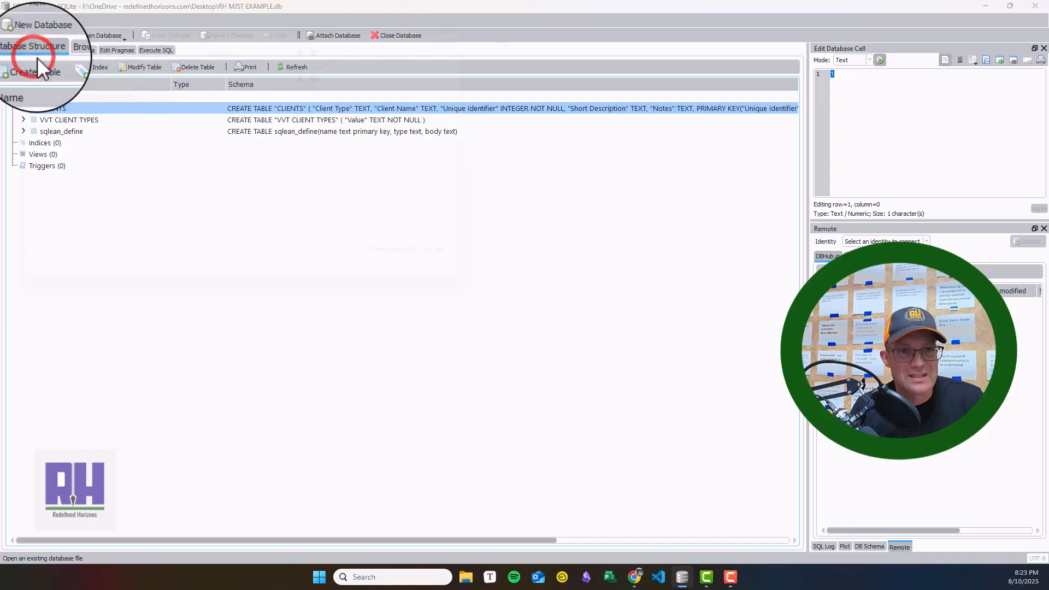
{"action": "scroll", "coordinate": [262, 164], "scroll_direction": "down", "scroll_amount": 1}
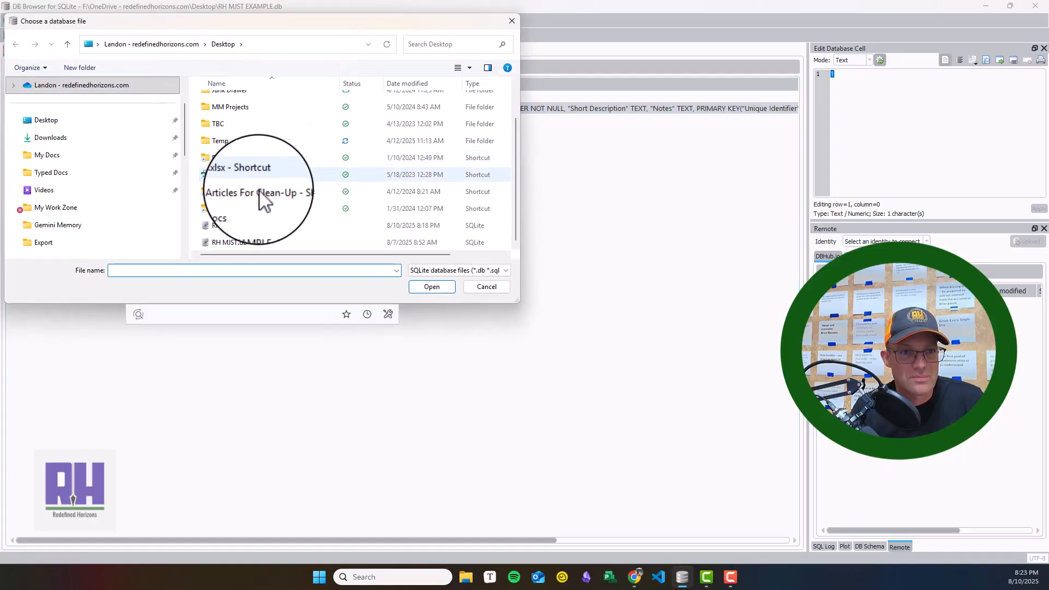
{"action": "left_click", "coordinate": [235, 241]}
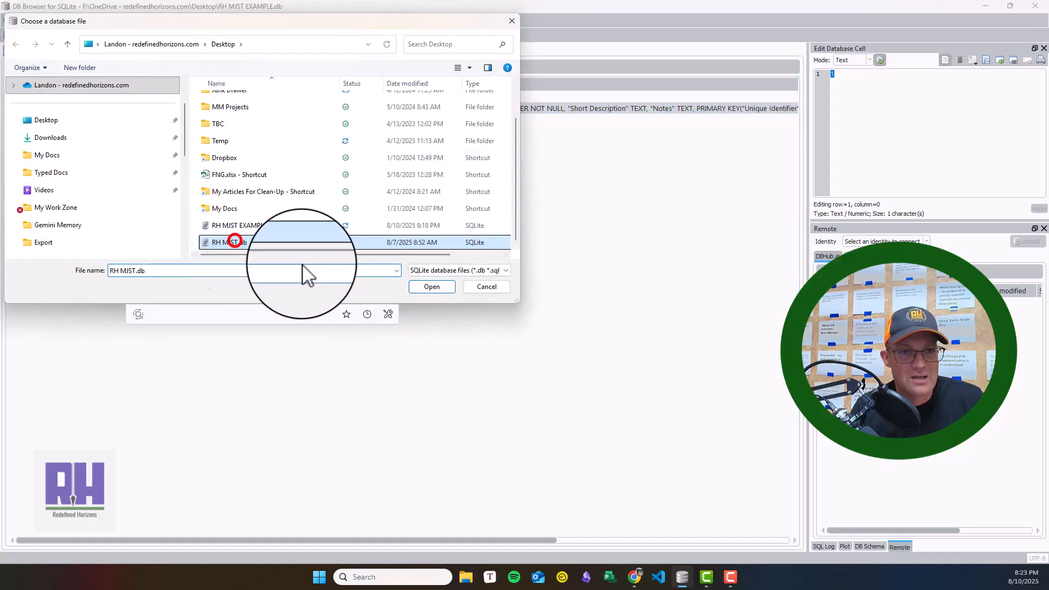
{"action": "left_click", "coordinate": [439, 288]}
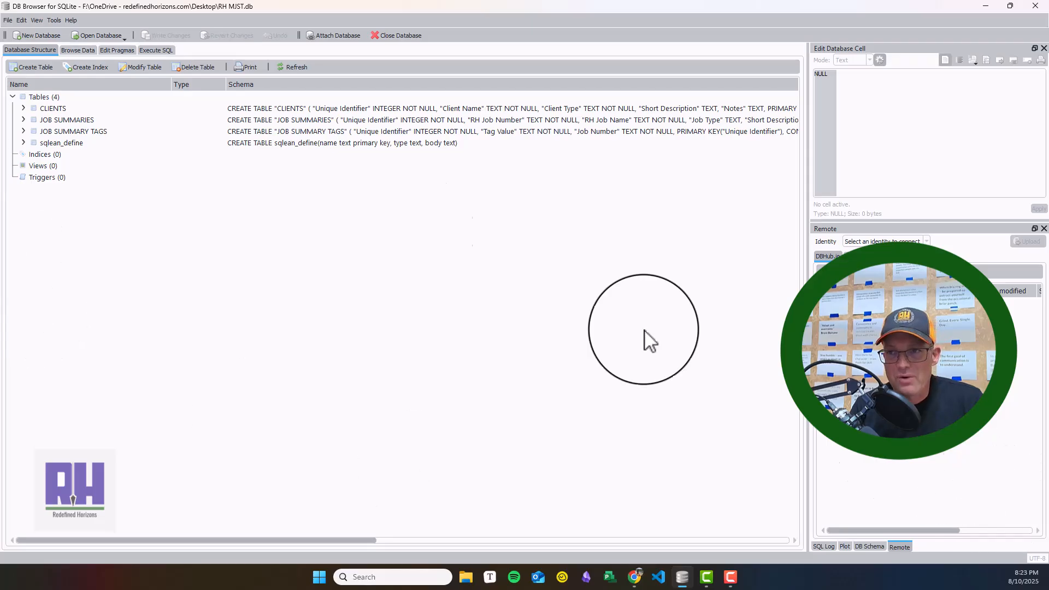
Step: Display the Project Toolbar in the main window
{"action": "left_click", "coordinate": [6, 20]}
{"action": "mouse_move", "coordinate": [39, 20]}
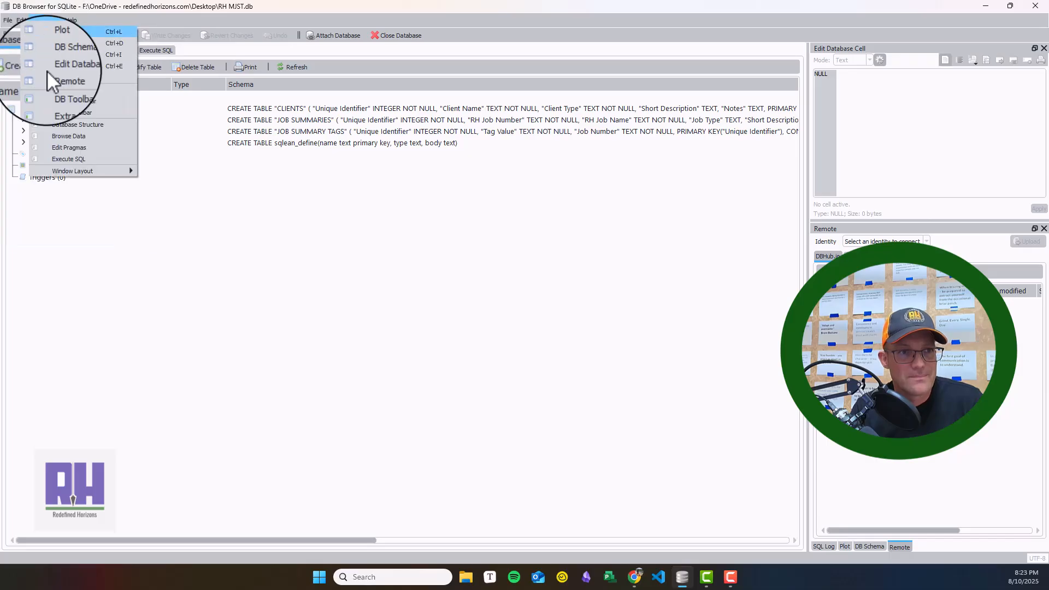
{"action": "left_click", "coordinate": [80, 112]}
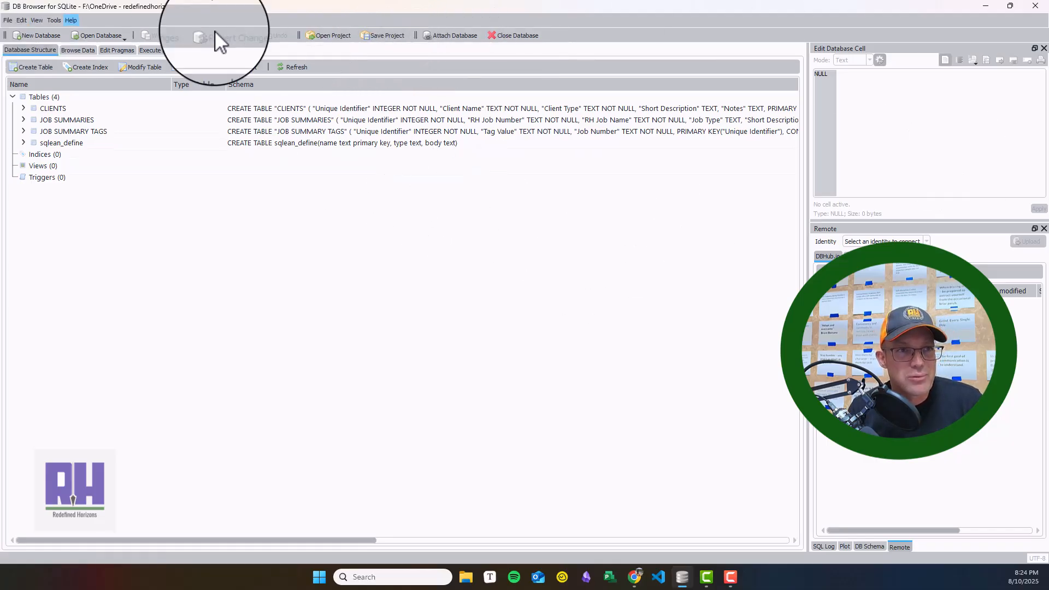
Step: Save the project to the Desktop folder as RH MJST.sqbpro
{"action": "left_click", "coordinate": [401, 35]}
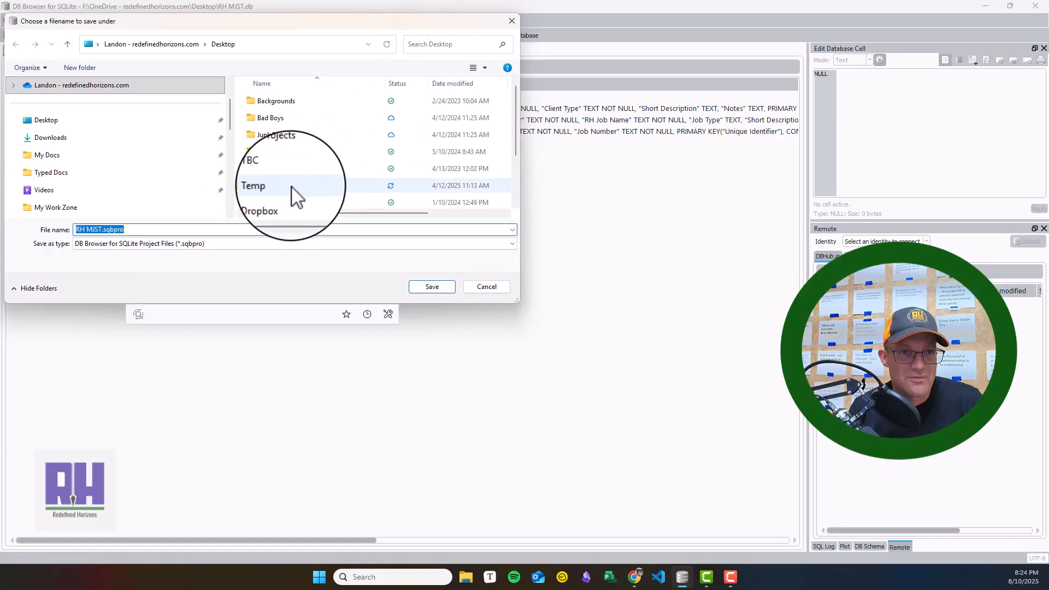
{"action": "left_click", "coordinate": [440, 290]}
{"action": "left_click", "coordinate": [558, 294]}
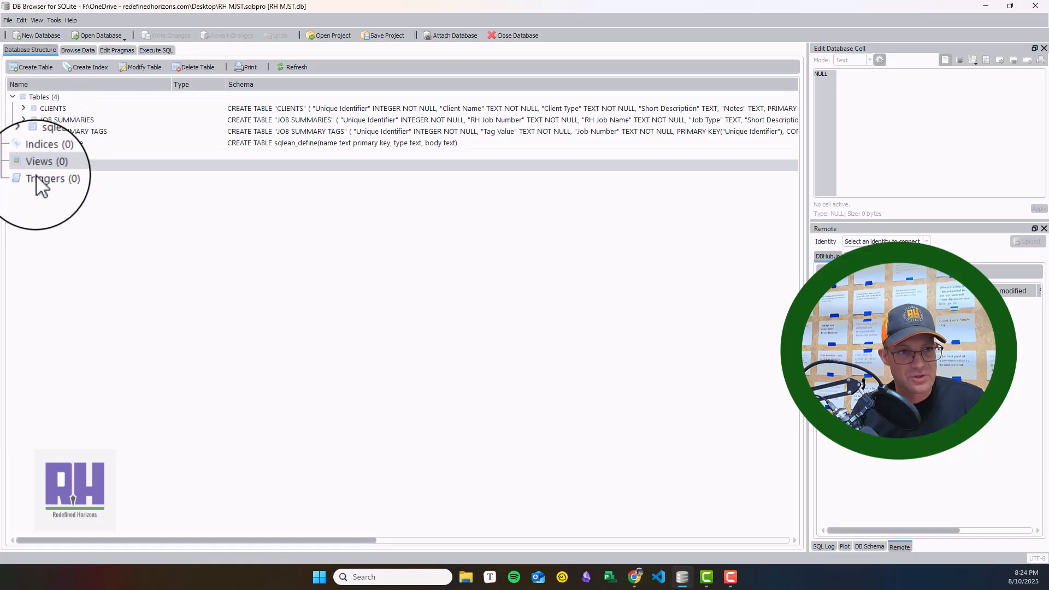
{"action": "left_click", "coordinate": [9, 96]}
{"action": "left_click", "coordinate": [9, 96]}
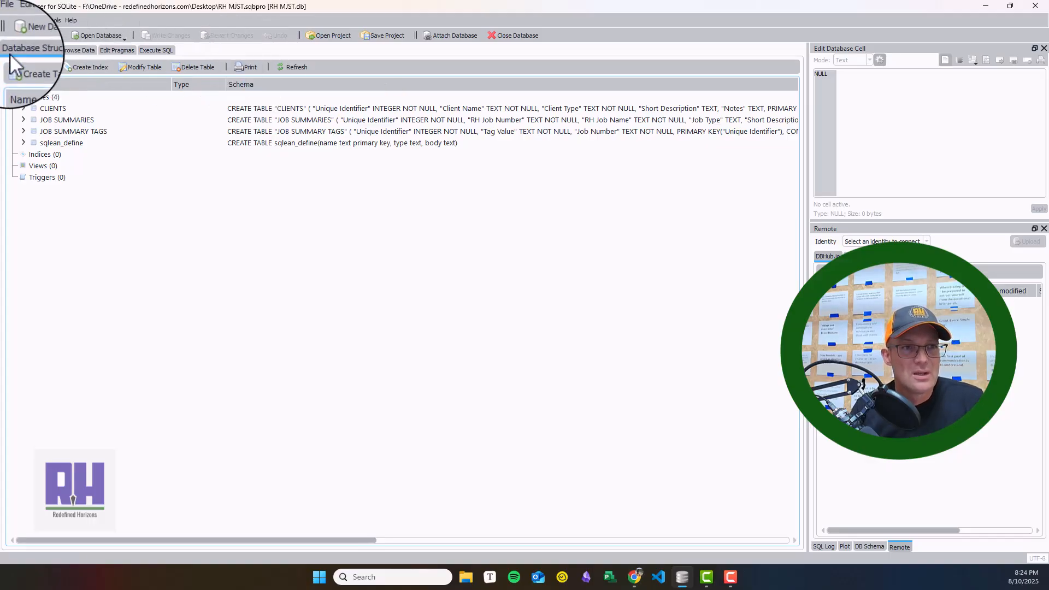
Step: Browse the records of the CLIENTS, JOB SUMMARIES, JOB SUMMARY TAGS and sqlean_define tables in turn
{"action": "left_click", "coordinate": [65, 50]}
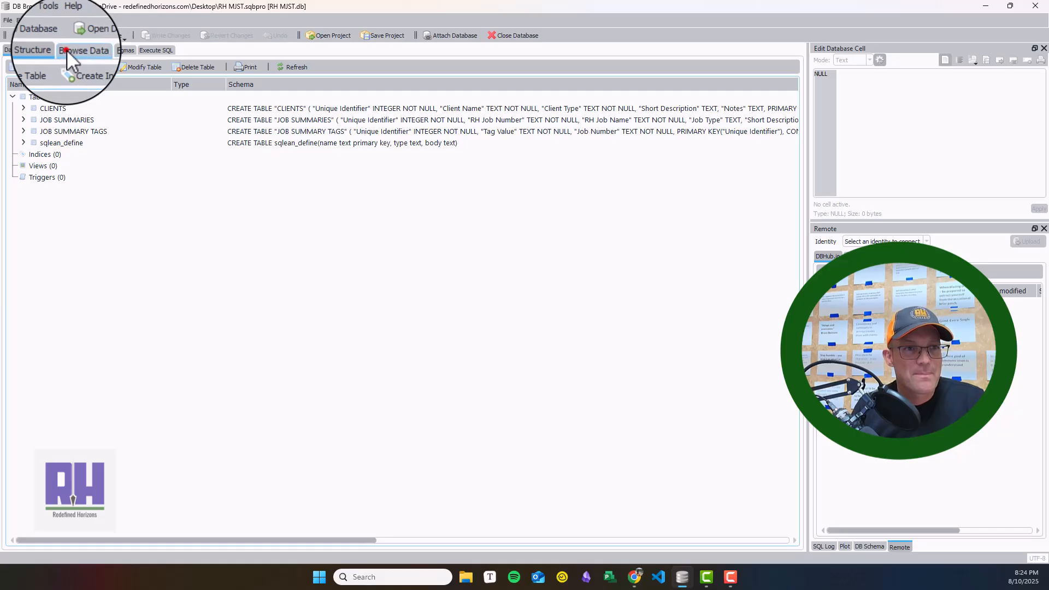
{"action": "left_click", "coordinate": [102, 66]}
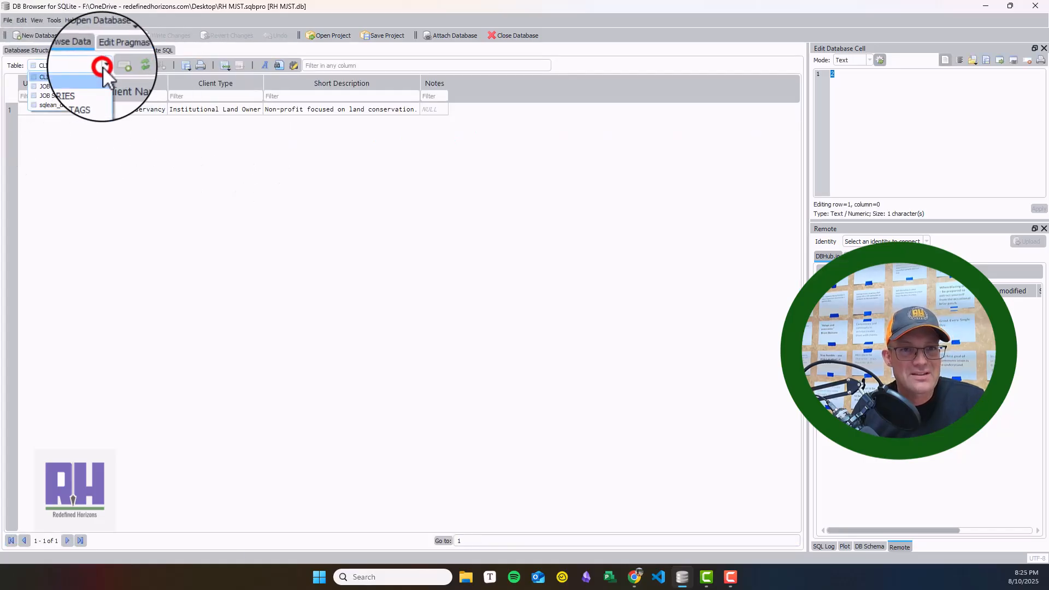
{"action": "left_click", "coordinate": [89, 86]}
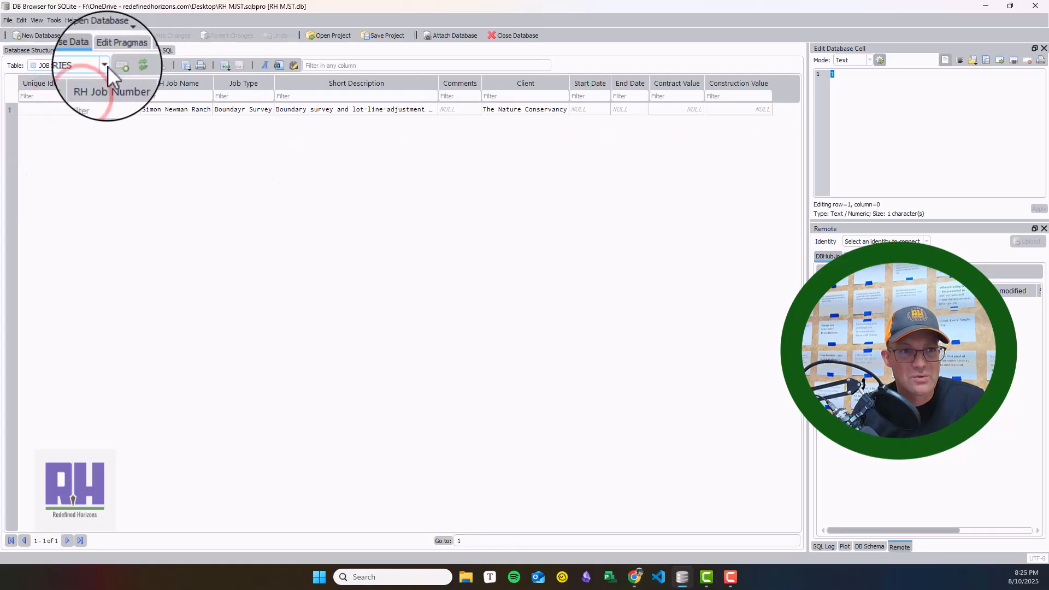
{"action": "left_click", "coordinate": [105, 65]}
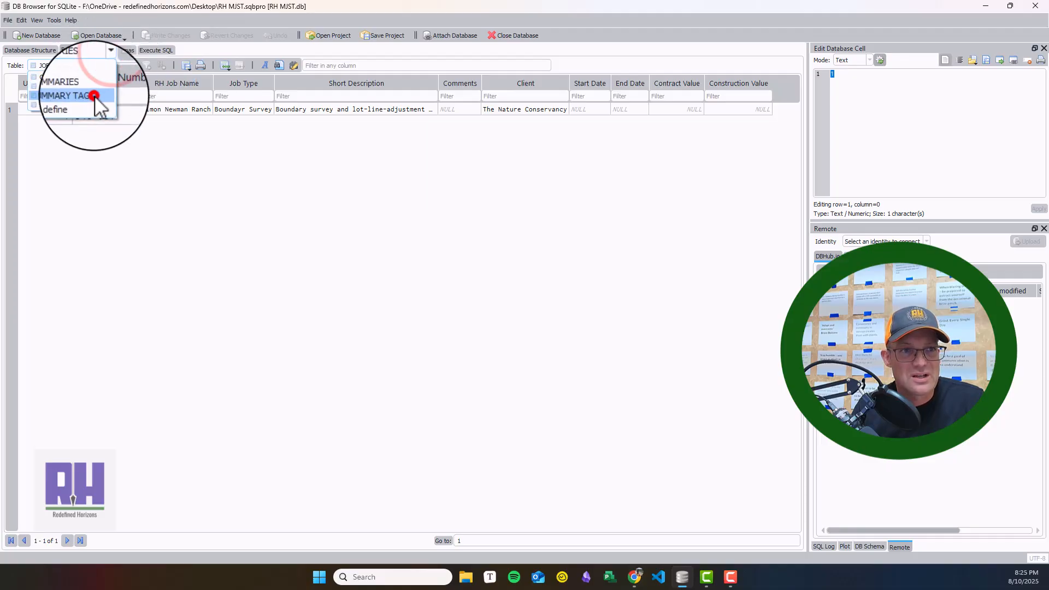
{"action": "left_click", "coordinate": [105, 98]}
{"action": "left_click", "coordinate": [104, 66]}
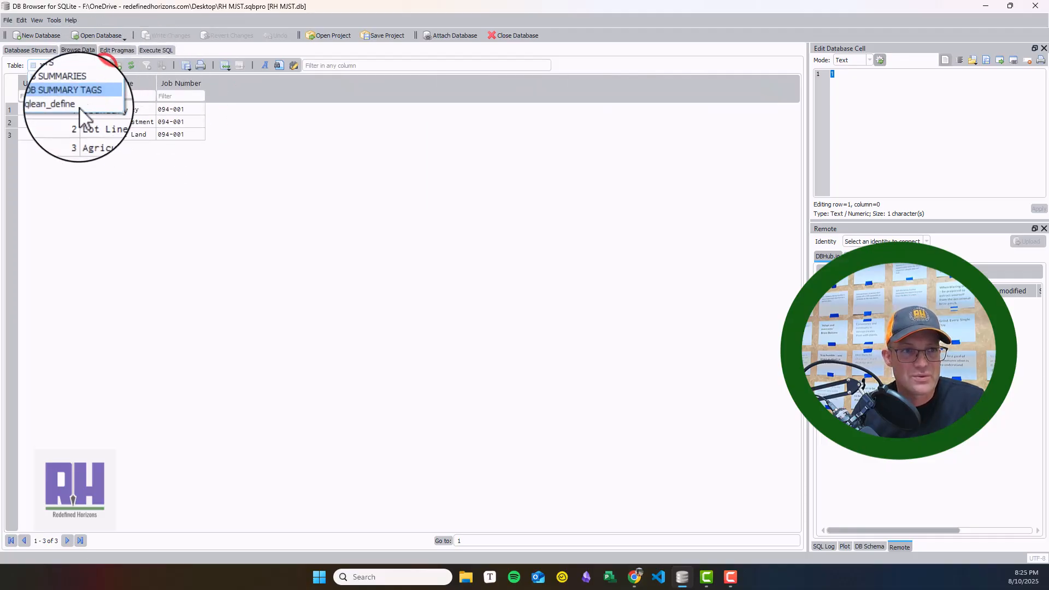
{"action": "left_click", "coordinate": [83, 112]}
Step: Return to the JOB SUMMARIES table and widen its Short Description column until the full text fits
{"action": "left_click", "coordinate": [104, 65]}
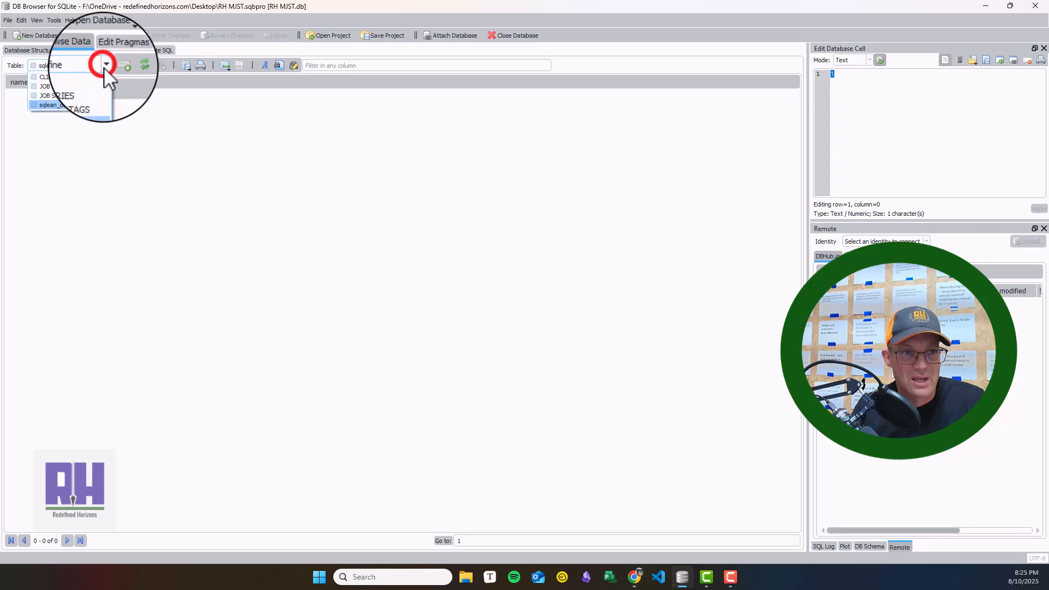
{"action": "left_click", "coordinate": [92, 87]}
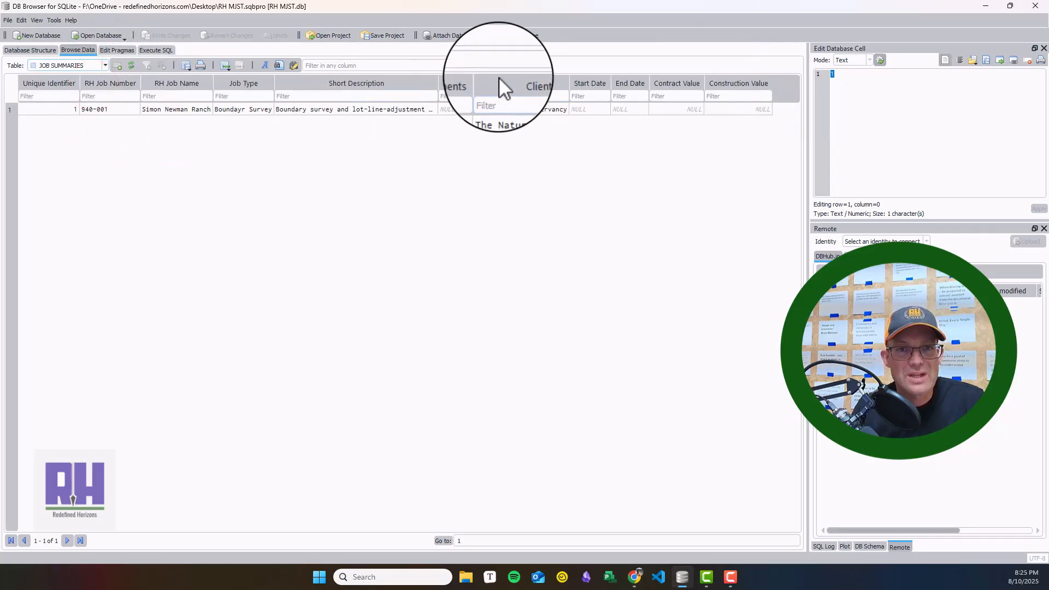
{"action": "left_click_drag", "start_coordinate": [438, 82], "coordinate": [580, 83]}
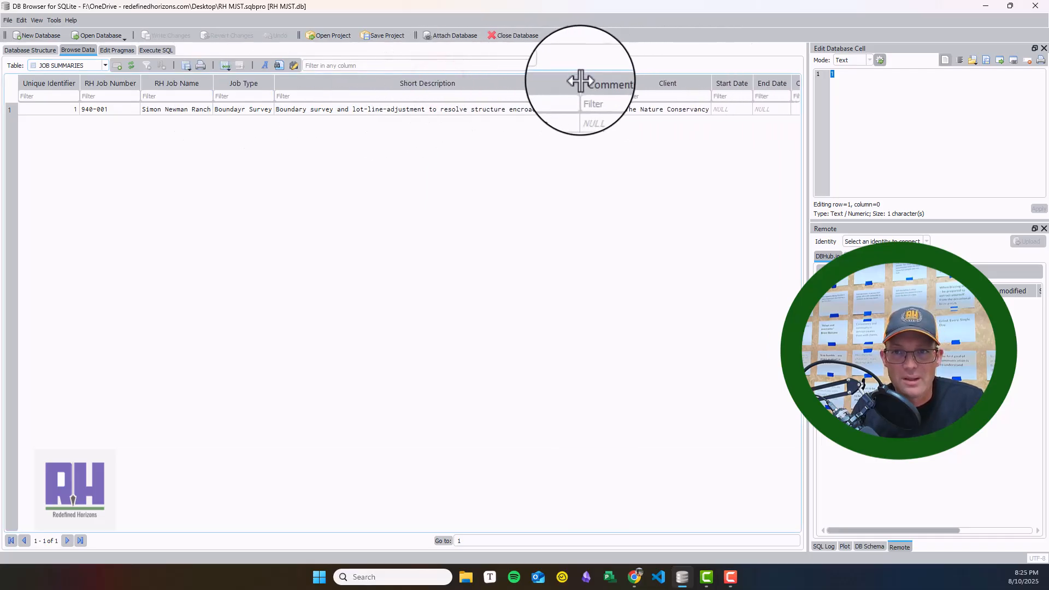
{"action": "left_click_drag", "start_coordinate": [386, 526], "coordinate": [309, 506]}
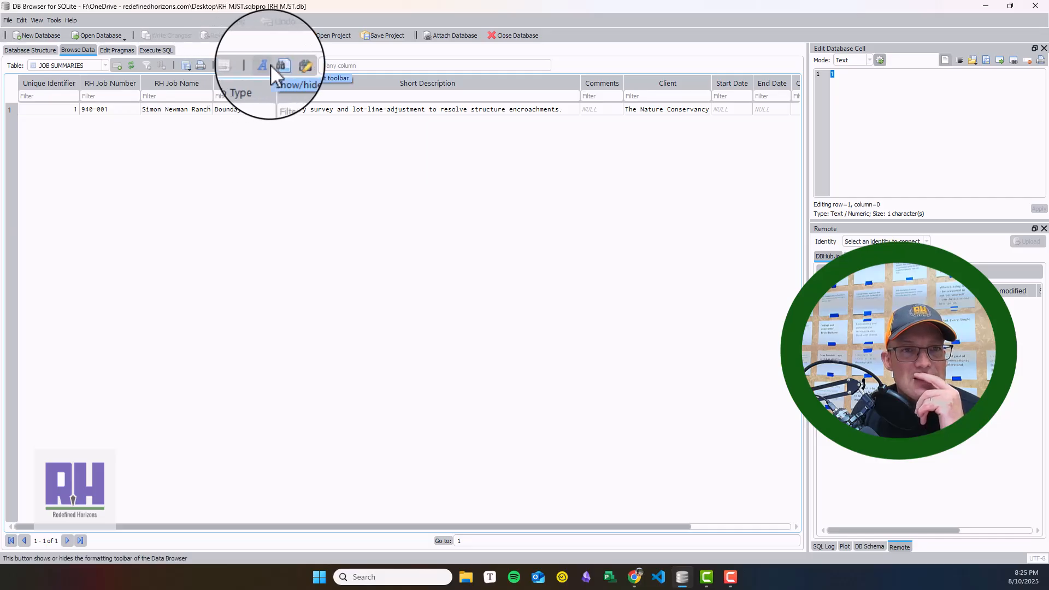
Step: Show the formatting toolbar for the table data and choose the Noto Sans font
{"action": "left_click", "coordinate": [268, 66]}
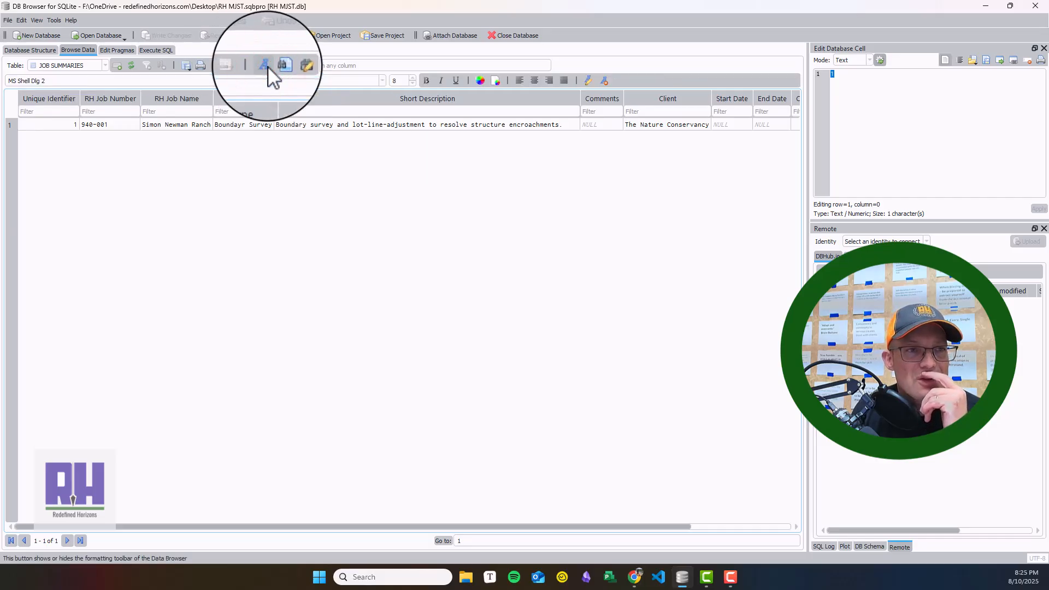
{"action": "left_click", "coordinate": [382, 80]}
{"action": "left_click", "coordinate": [382, 80]}
{"action": "left_click", "coordinate": [382, 79]}
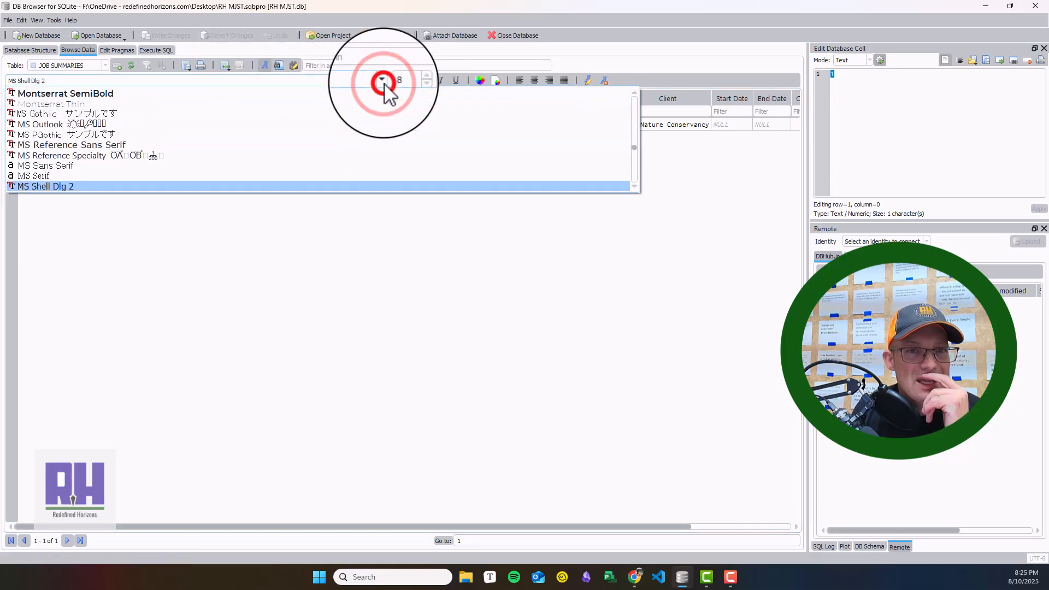
{"action": "scroll", "coordinate": [253, 157], "scroll_direction": "down", "scroll_amount": 6}
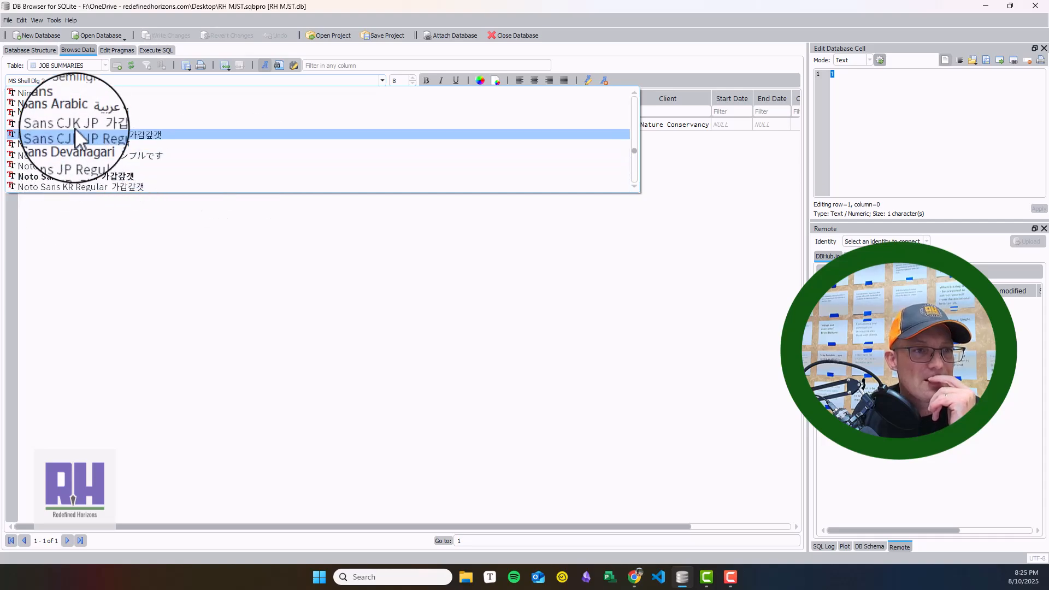
{"action": "left_click", "coordinate": [75, 101]}
{"action": "left_click", "coordinate": [287, 174]}
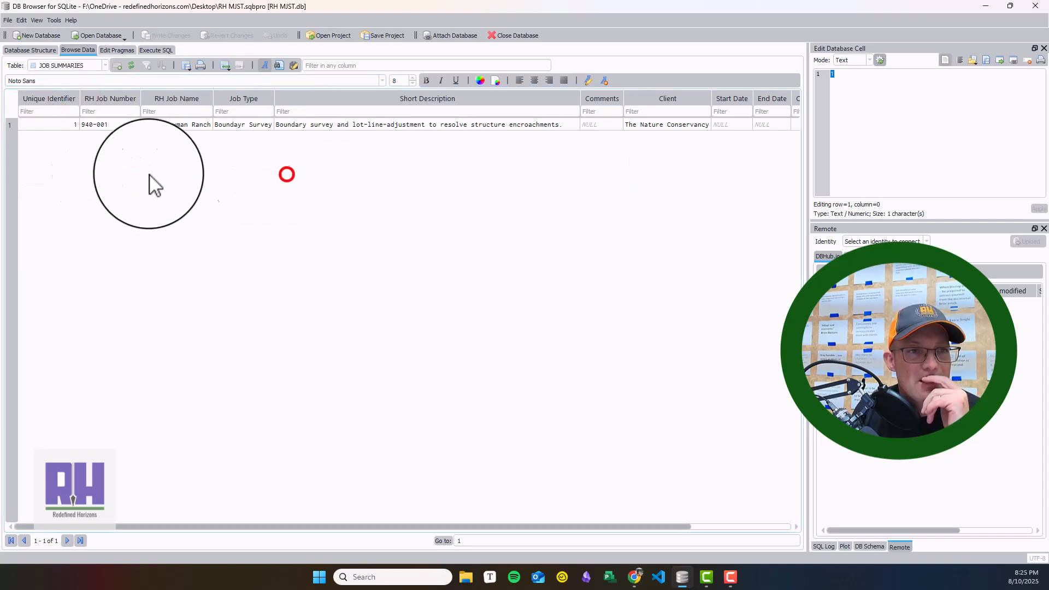
Step: Check the font formatting of the Short Description column and show the find bar for the table
{"action": "left_click", "coordinate": [499, 124]}
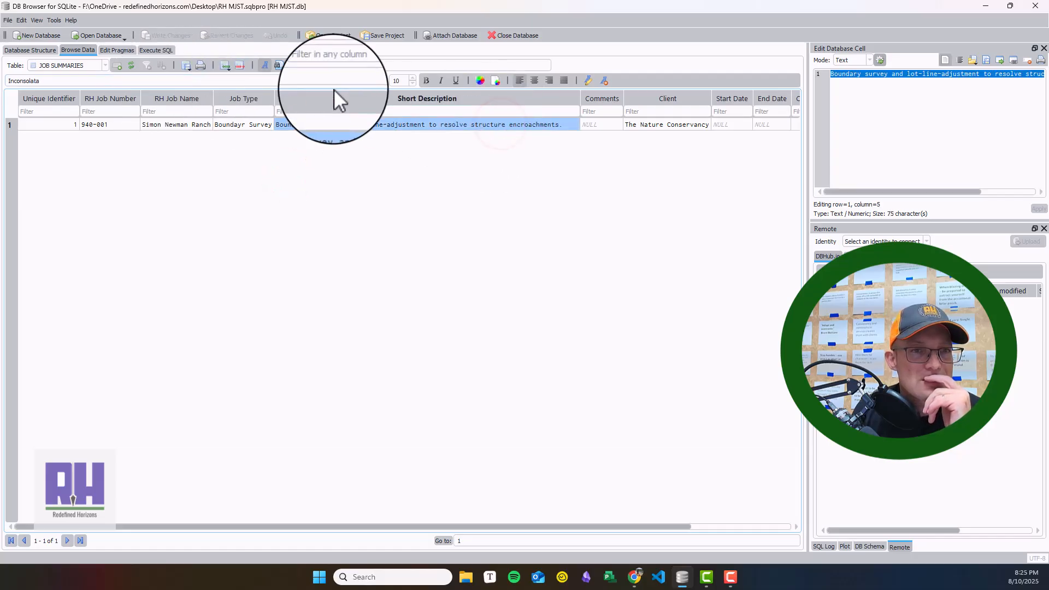
{"action": "left_click", "coordinate": [411, 236]}
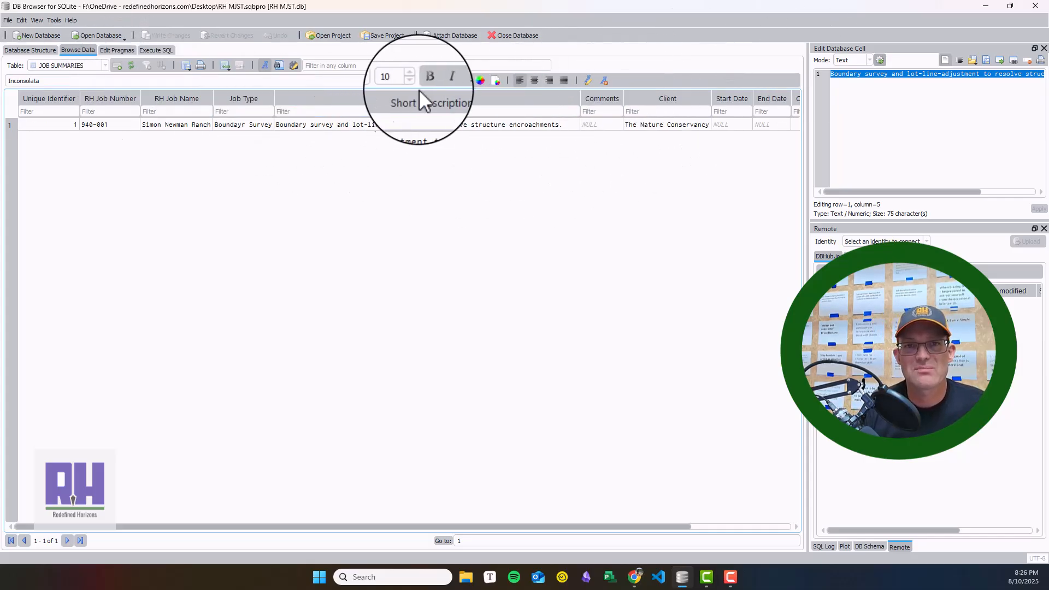
{"action": "left_click", "coordinate": [280, 66]}
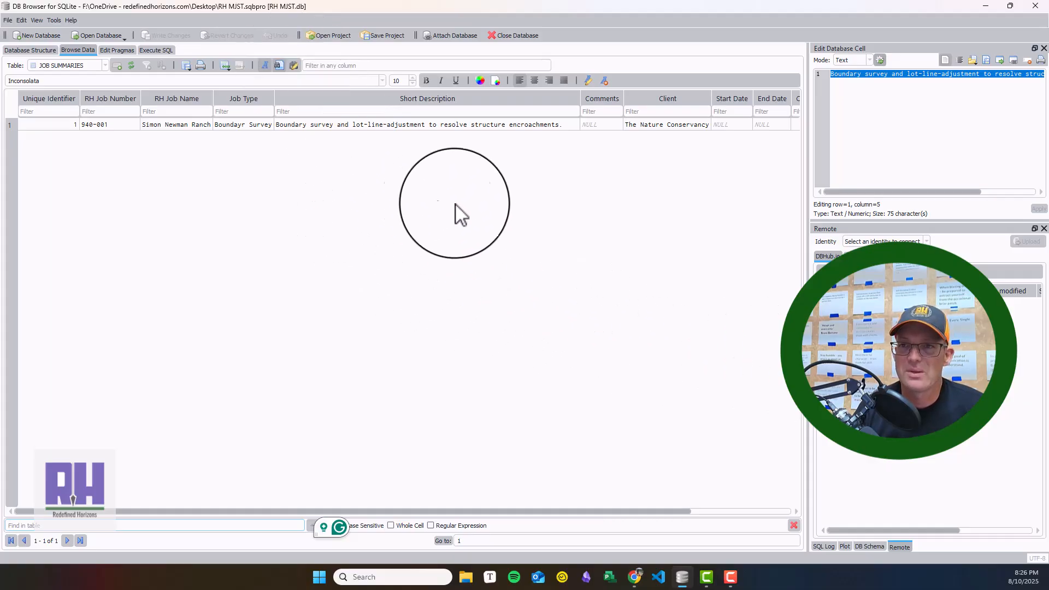
Step: In the database pragmas, set Auto Vacuum to Full and enable Case Sensitive Like
{"action": "left_click", "coordinate": [114, 48]}
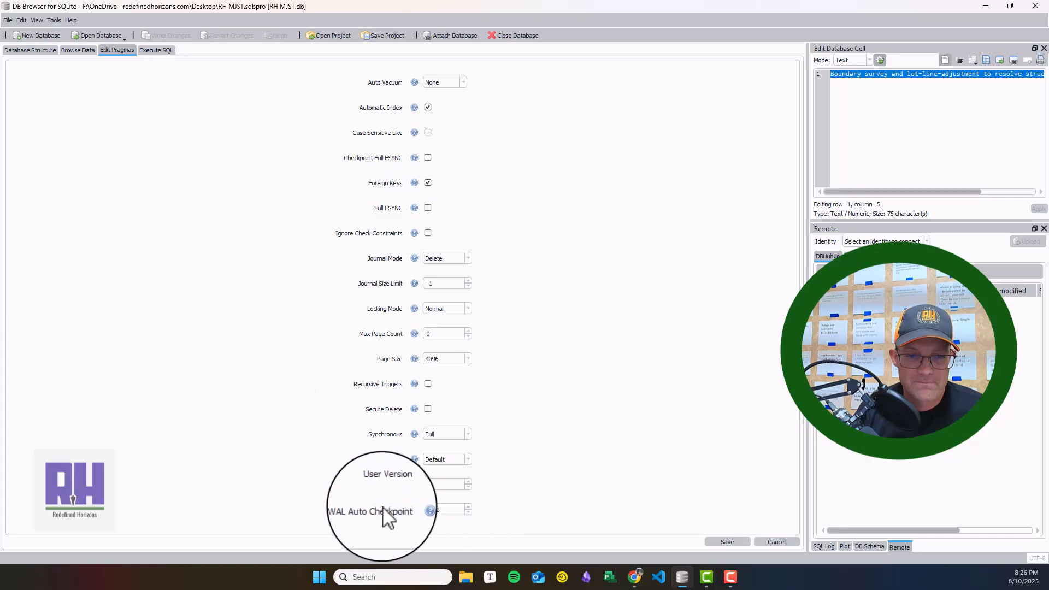
{"action": "left_click", "coordinate": [463, 82]}
{"action": "left_click", "coordinate": [453, 99]}
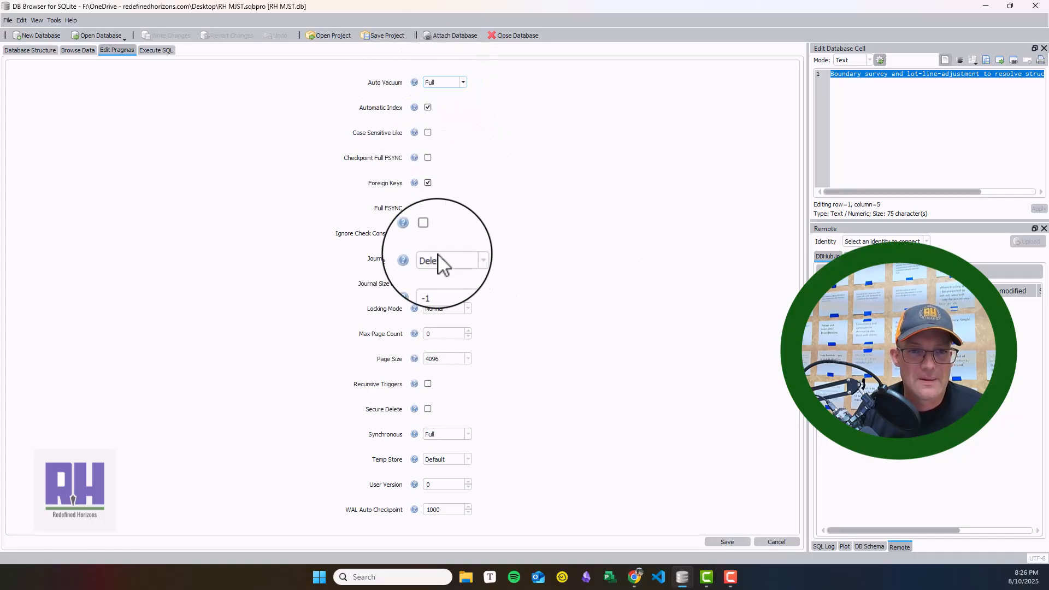
{"action": "left_click", "coordinate": [428, 134]}
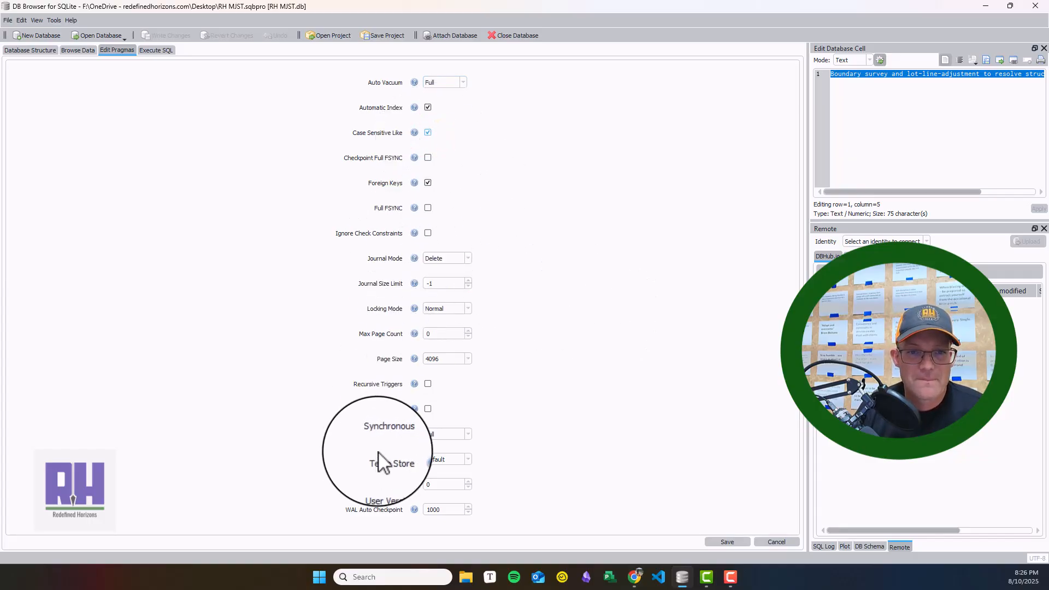
Step: Look at the SQL query editor and go back to the JOB SUMMARIES records
{"action": "left_click", "coordinate": [152, 50]}
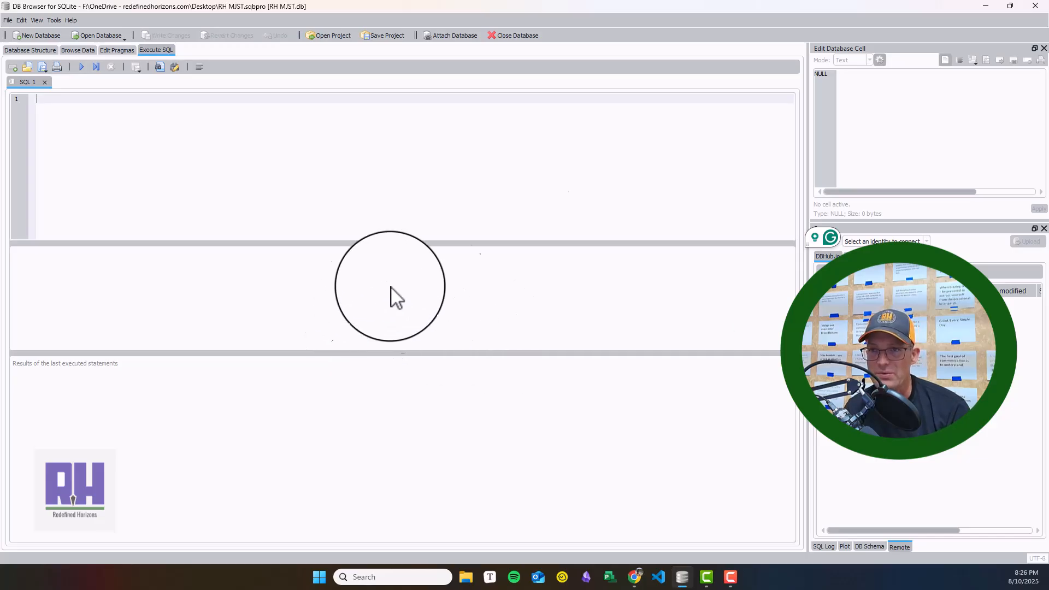
{"action": "left_click", "coordinate": [74, 51]}
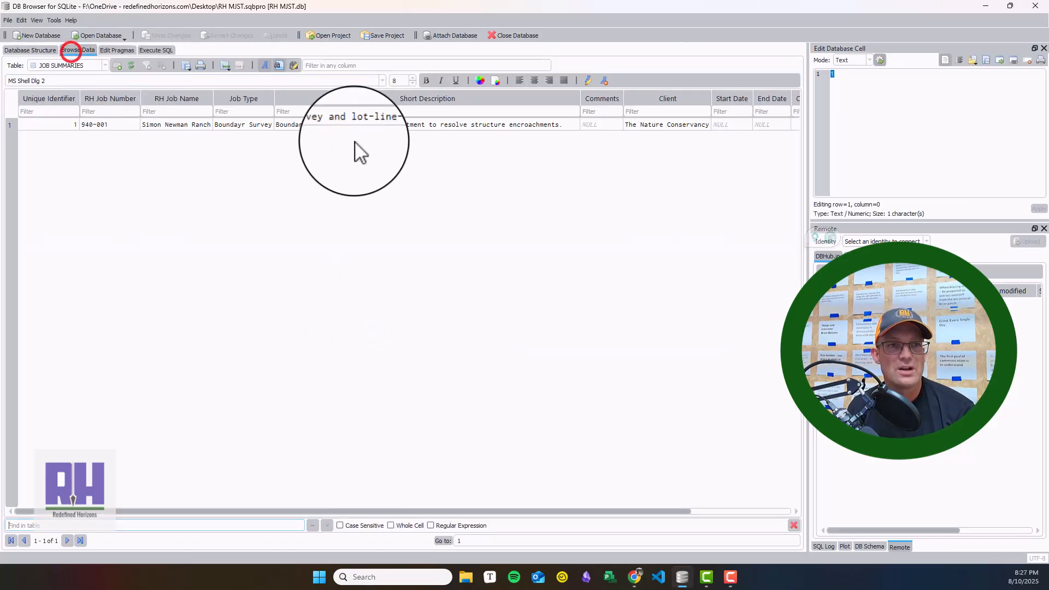
Step: Select the Short Description cell, view the dialog for exporting its text to a file, and cancel the export
{"action": "left_click", "coordinate": [301, 124]}
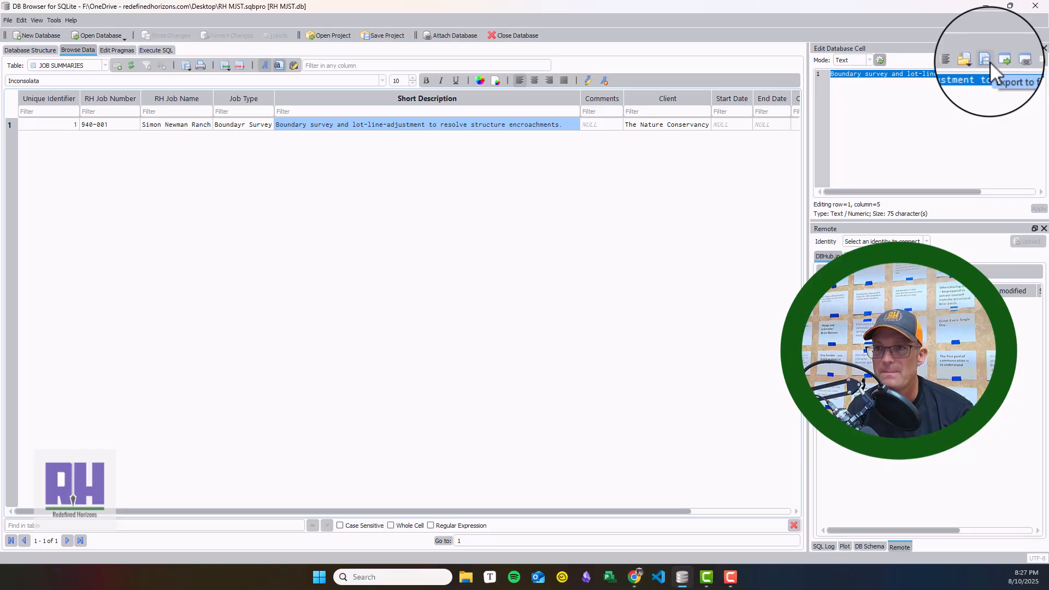
{"action": "left_click", "coordinate": [988, 61]}
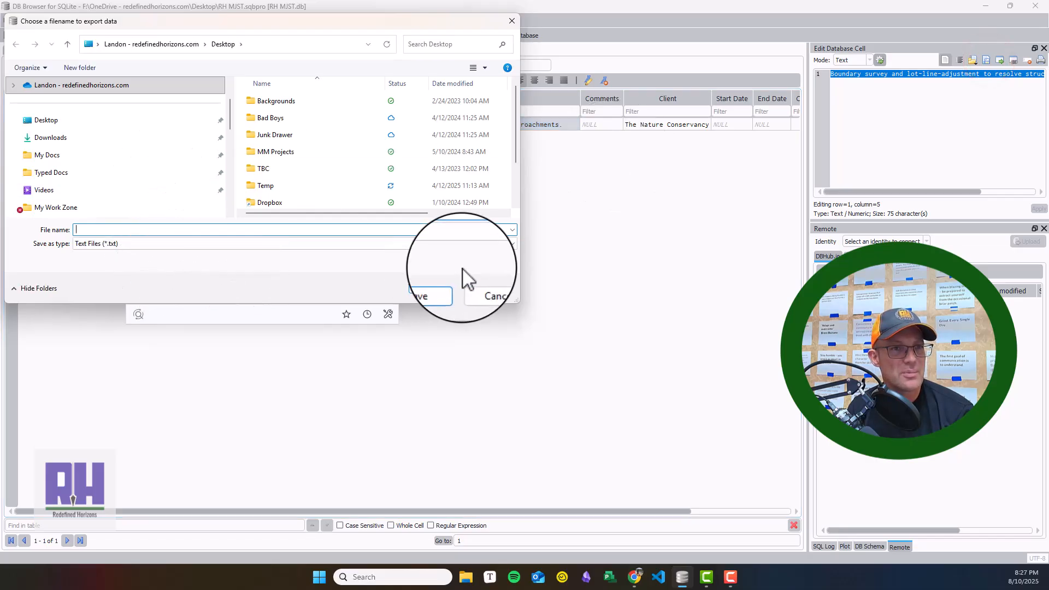
{"action": "left_click", "coordinate": [486, 286]}
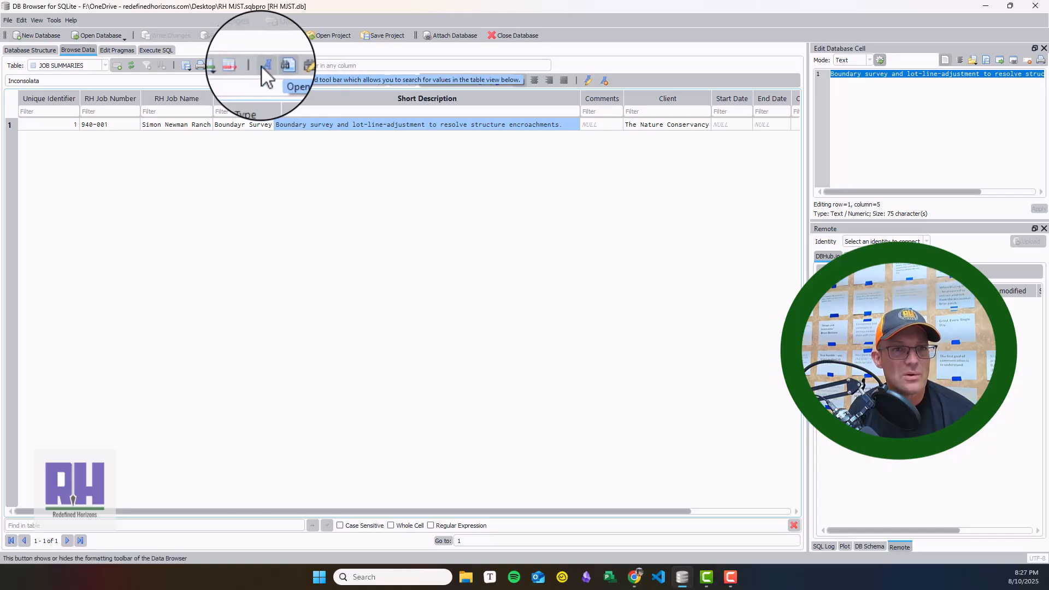
Step: View the export options for the JOB SUMMARIES table, followed by the database schema, the plot and the SQL log
{"action": "left_click", "coordinate": [187, 68]}
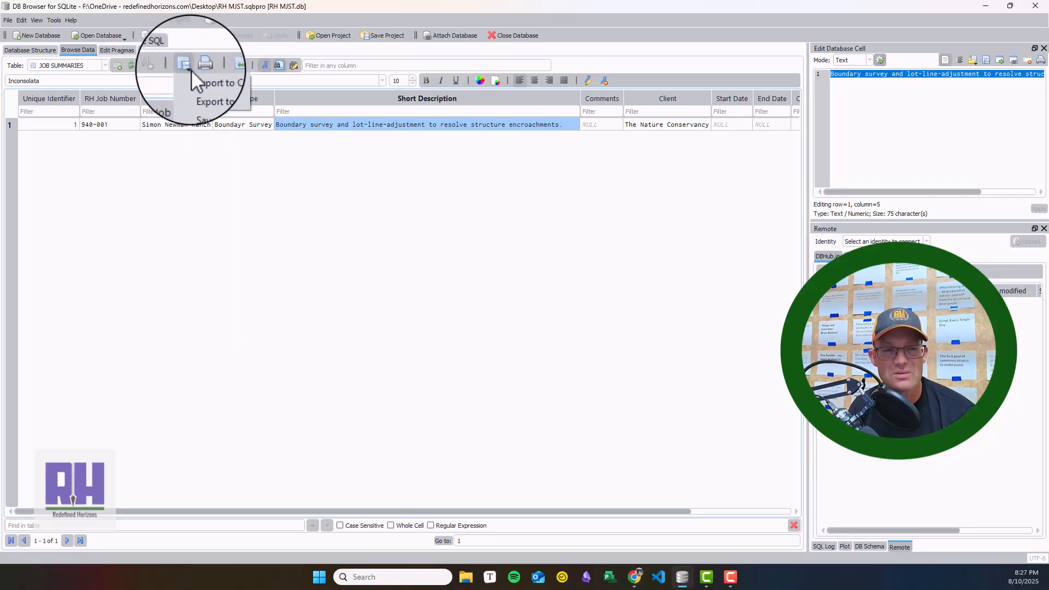
{"action": "left_click", "coordinate": [587, 288]}
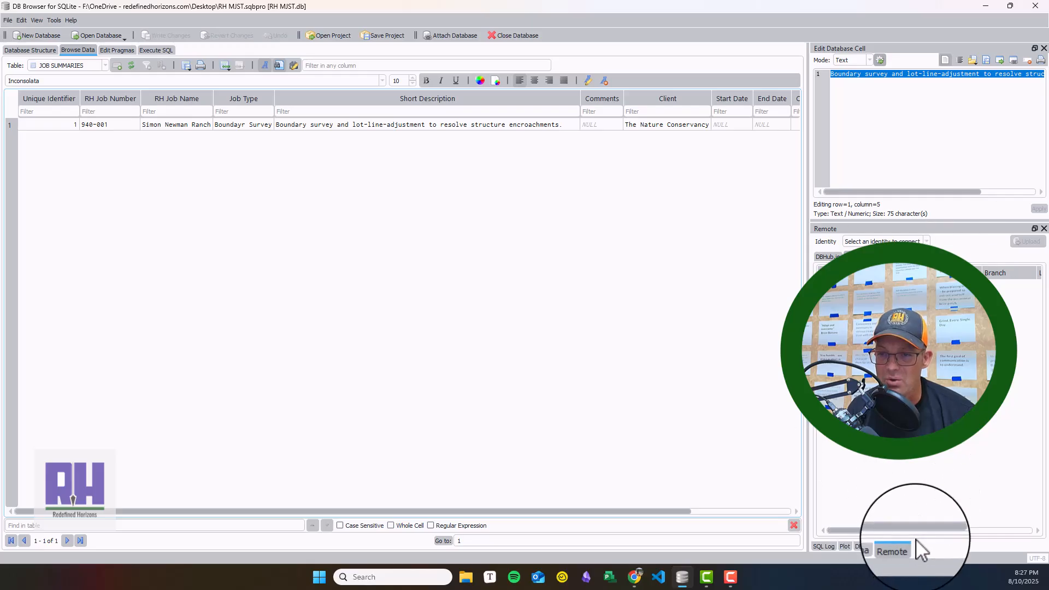
{"action": "left_click", "coordinate": [872, 546]}
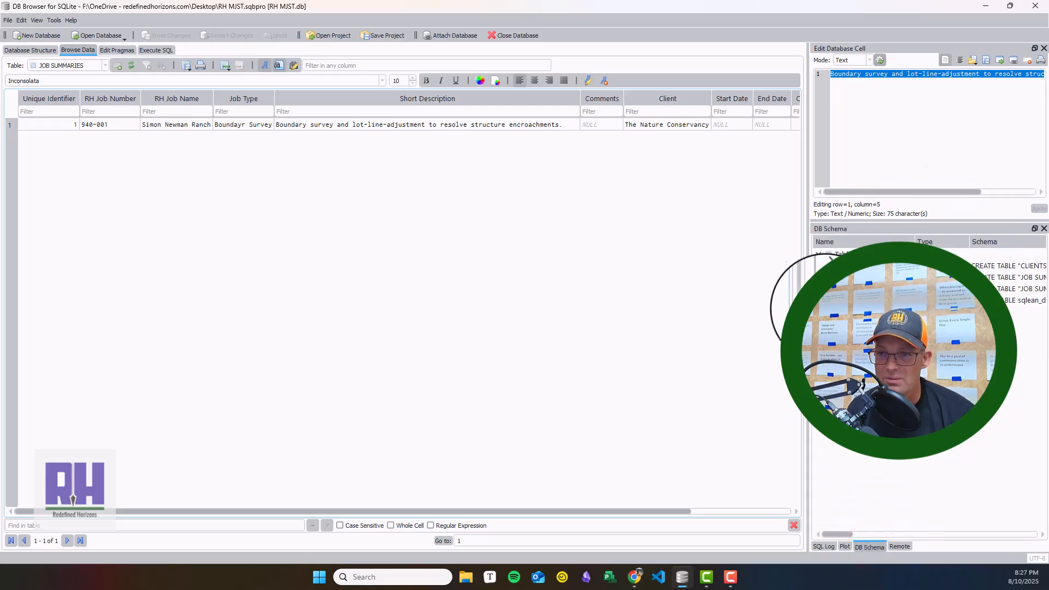
{"action": "left_click", "coordinate": [846, 546]}
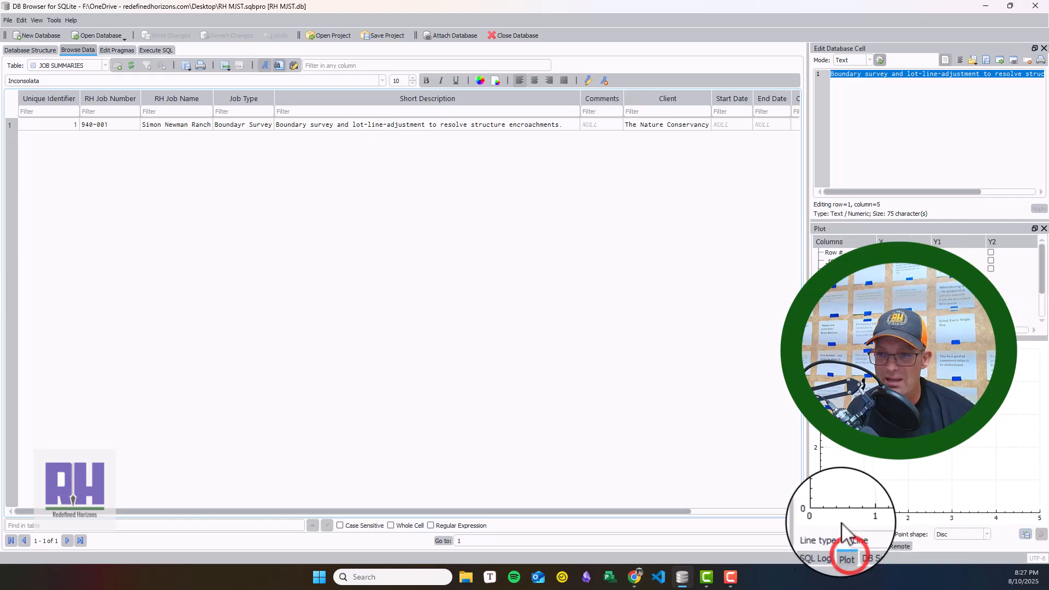
{"action": "left_click", "coordinate": [825, 547]}
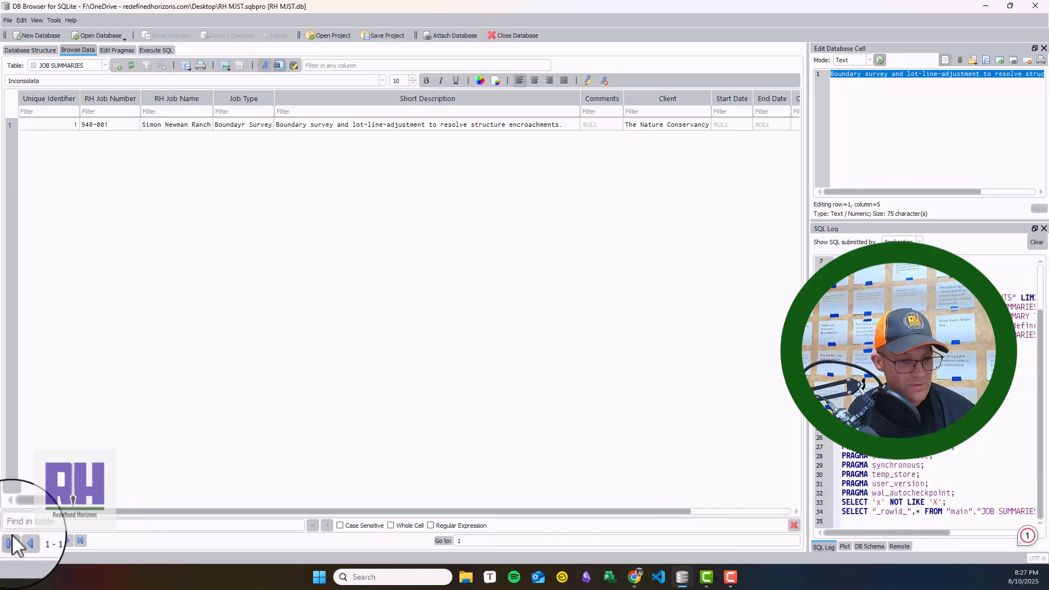
Step: Hide the find bar below the JOB SUMMARIES table and go to the previous record
{"action": "left_click", "coordinate": [794, 525]}
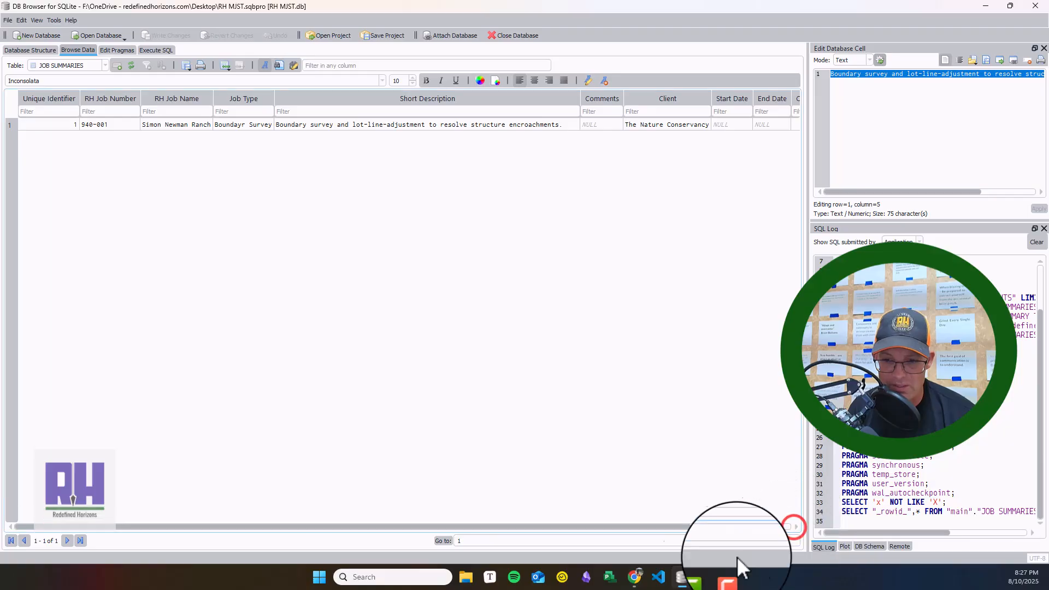
{"action": "left_click", "coordinate": [25, 542]}
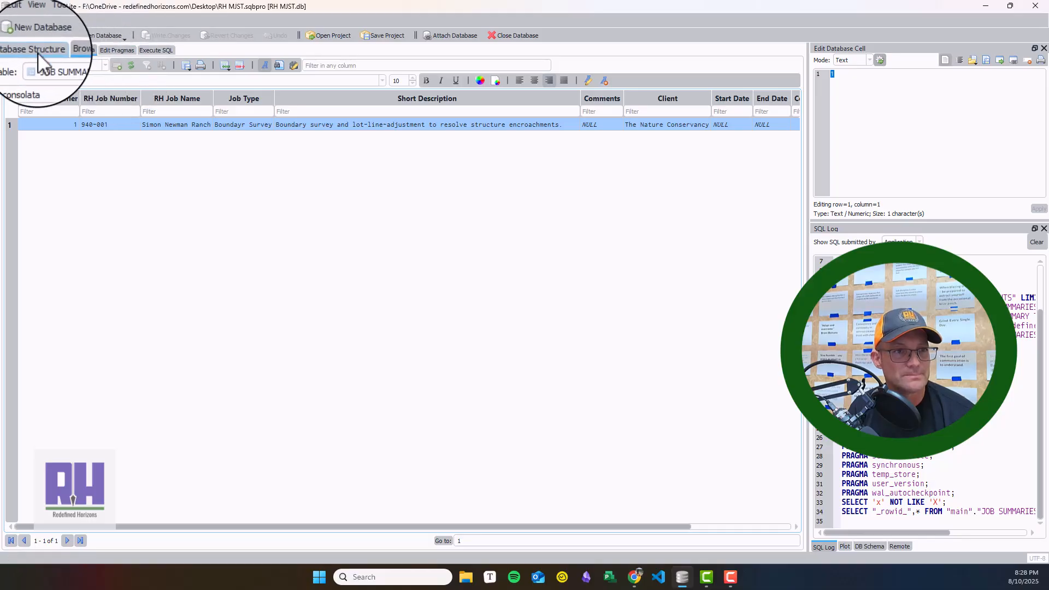
Step: Show the JOB SUMMARY TAGS table and step forward and back through its records
{"action": "left_click", "coordinate": [80, 66]}
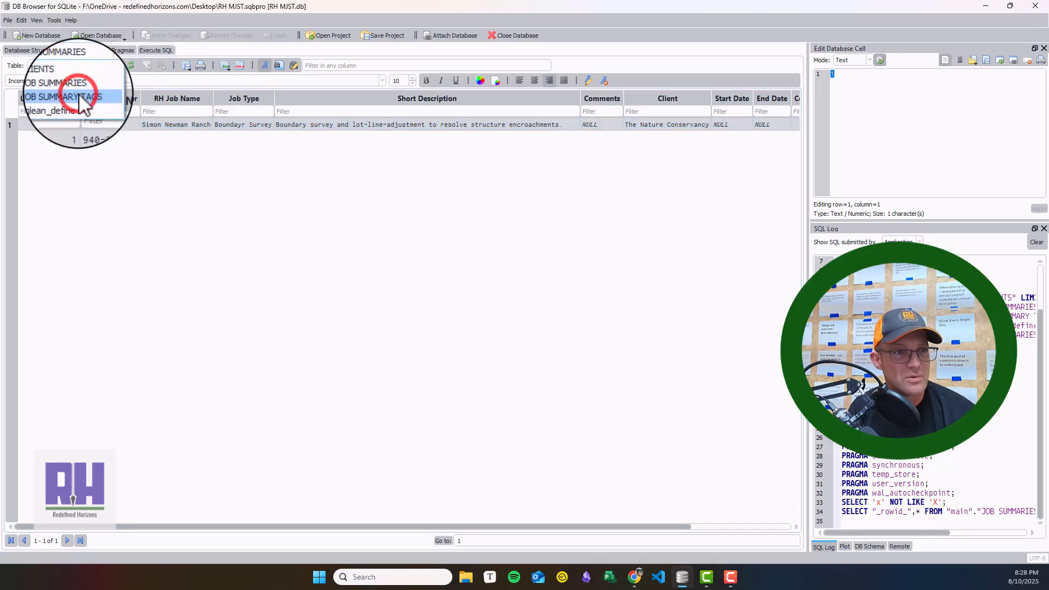
{"action": "left_click", "coordinate": [79, 93]}
{"action": "left_click", "coordinate": [67, 542]}
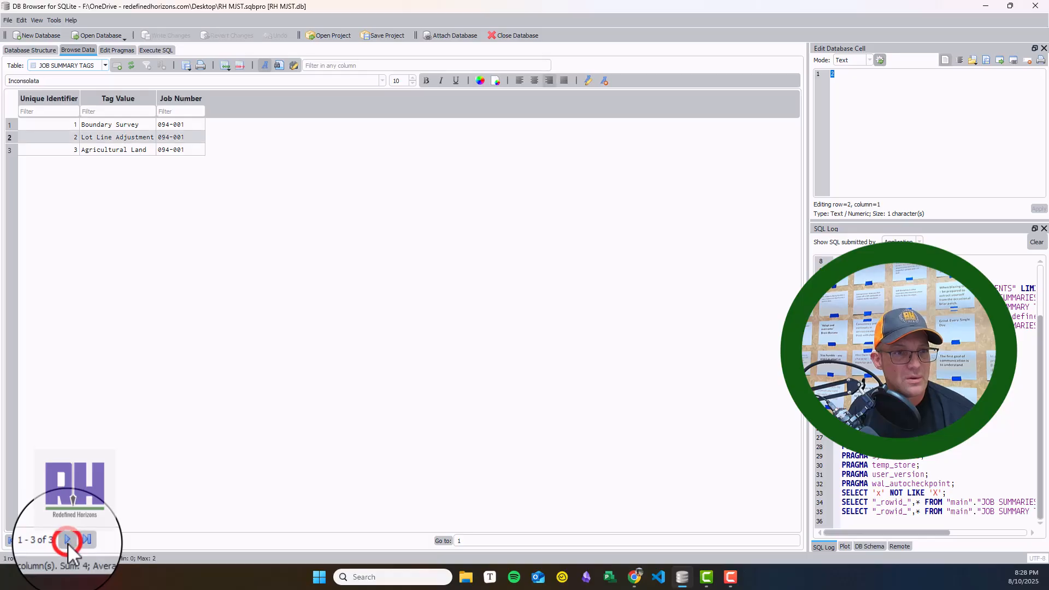
{"action": "left_click", "coordinate": [67, 542]}
{"action": "left_click", "coordinate": [27, 539]}
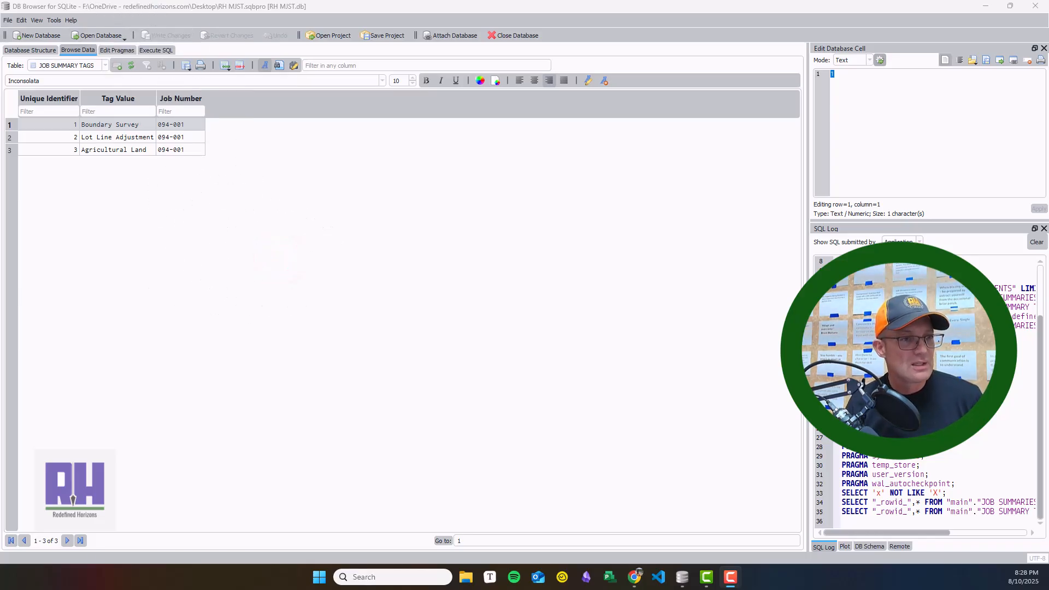
Step: Review the JOB SUMMARIES, CLIENTS and JOB SUMMARY TAGS tables in the database structure
{"action": "left_click", "coordinate": [23, 48]}
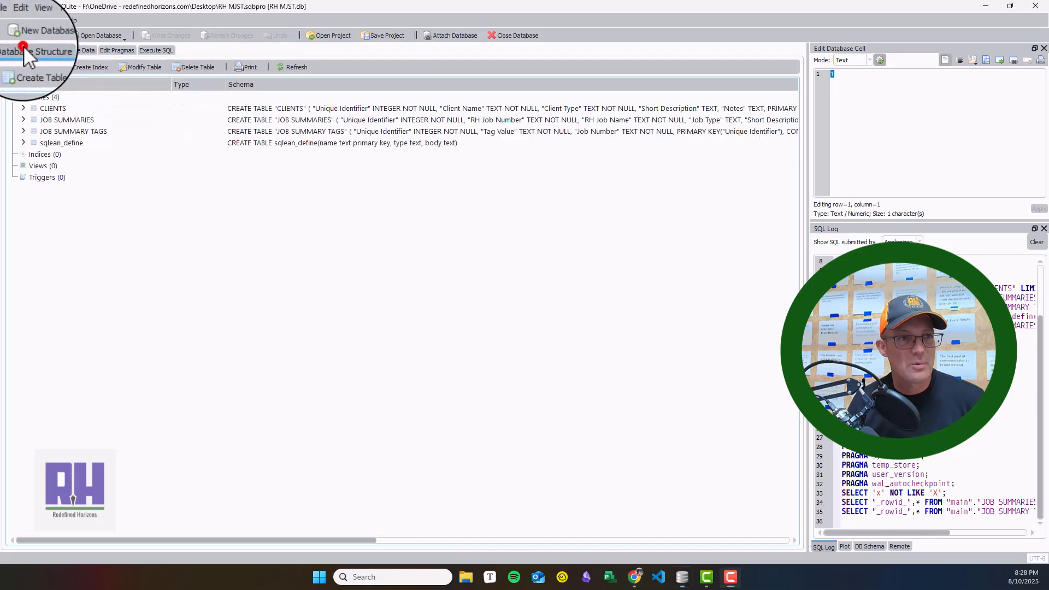
{"action": "left_click", "coordinate": [47, 122]}
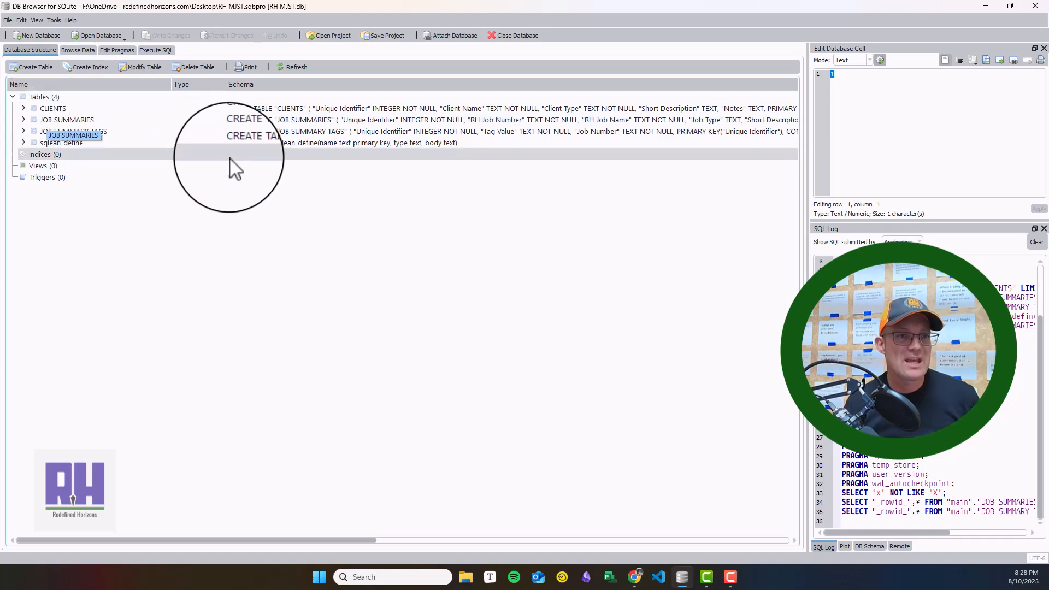
{"action": "left_click", "coordinate": [82, 121]}
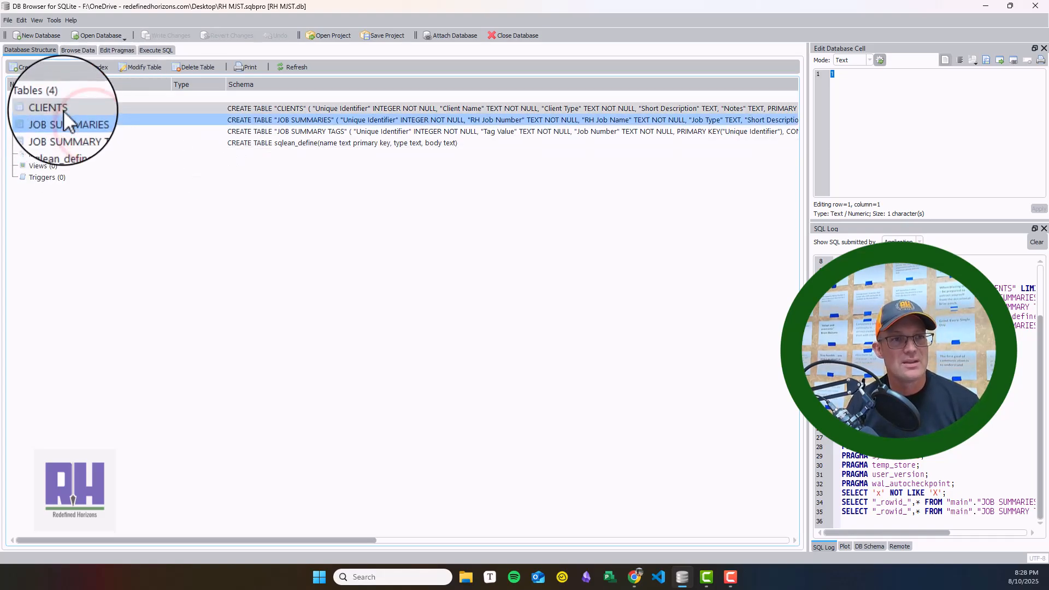
{"action": "left_click", "coordinate": [65, 109]}
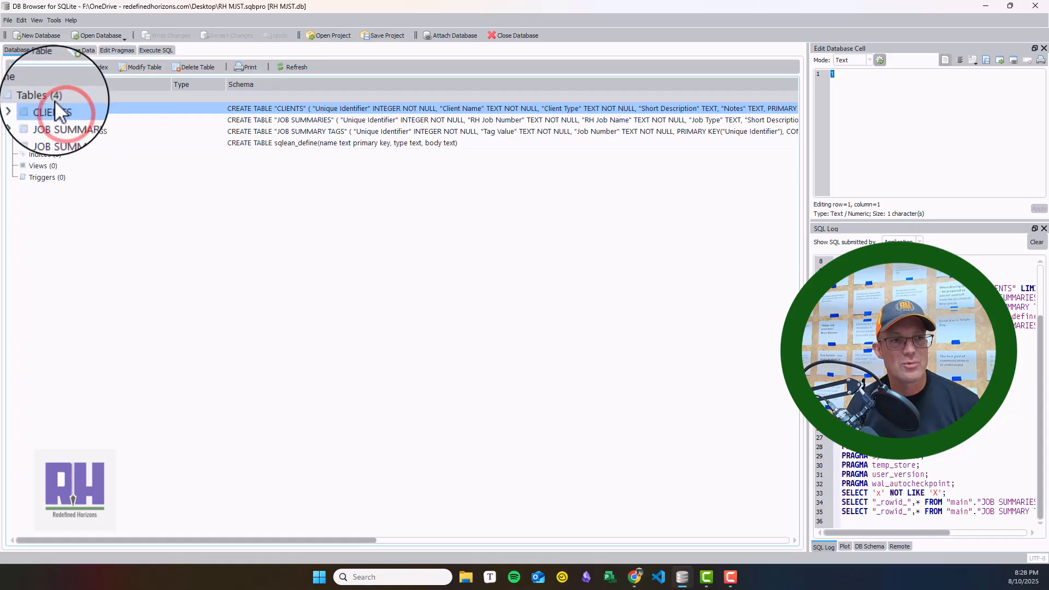
{"action": "left_click", "coordinate": [55, 131]}
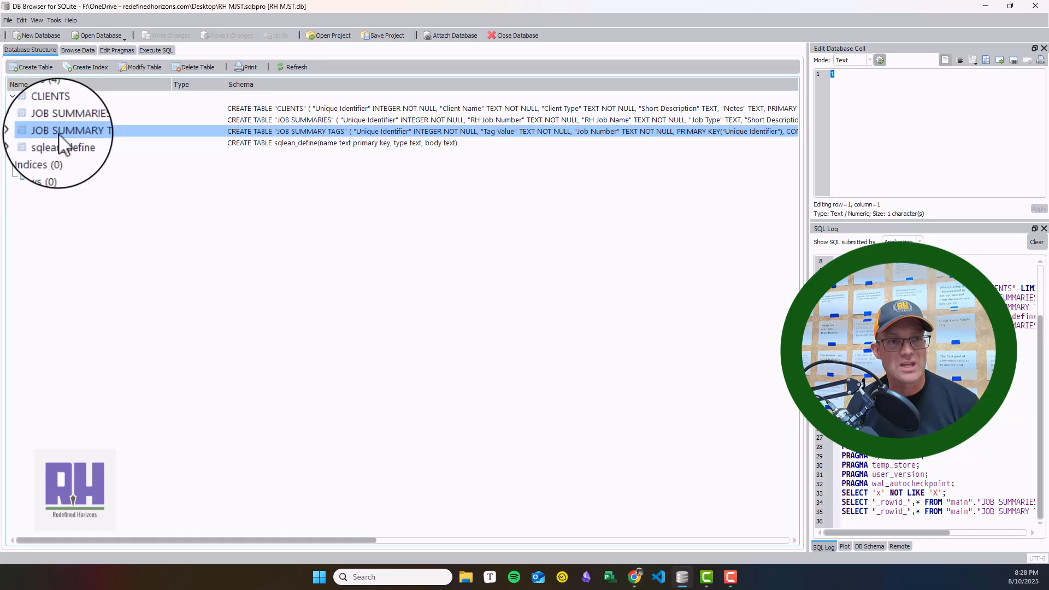
{"action": "left_click_drag", "start_coordinate": [101, 134], "coordinate": [84, 48]}
{"action": "left_click", "coordinate": [30, 50]}
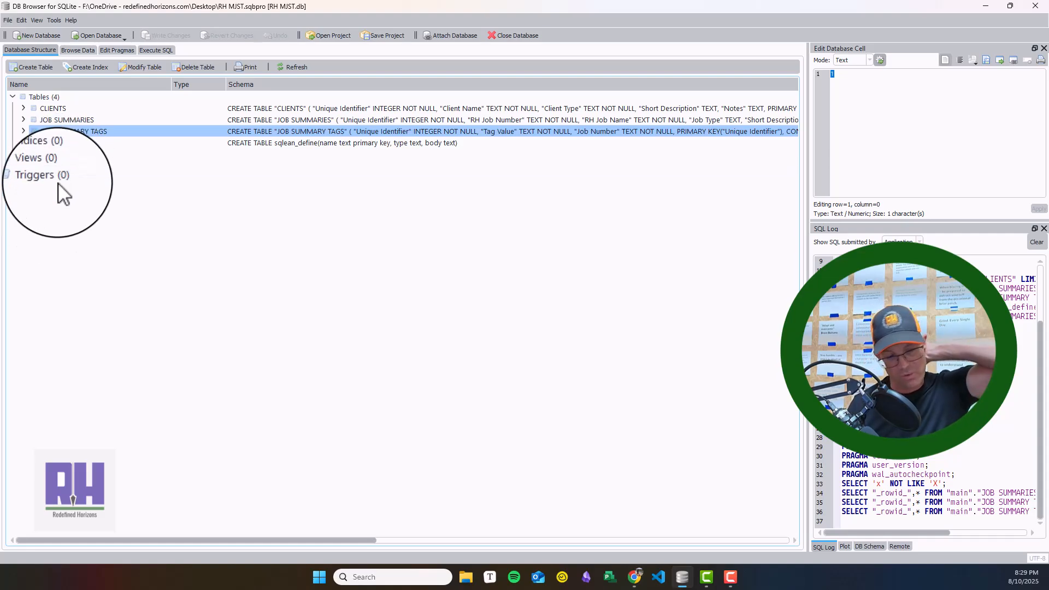
Step: Browse the data of the CLIENTS table and switch to the JOB SUMMARIES records
{"action": "left_click", "coordinate": [88, 50]}
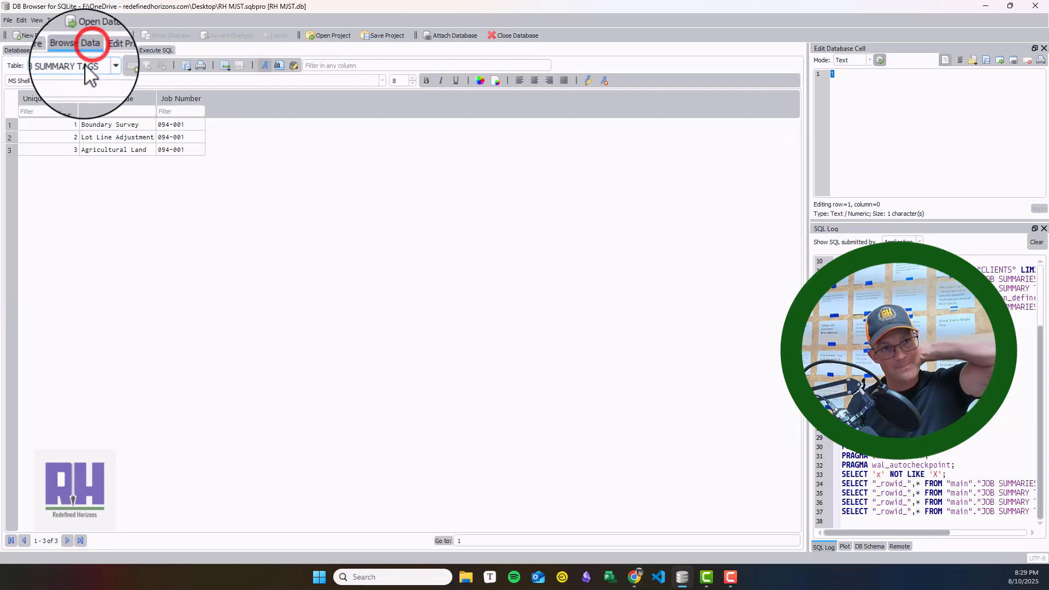
{"action": "left_click", "coordinate": [103, 64]}
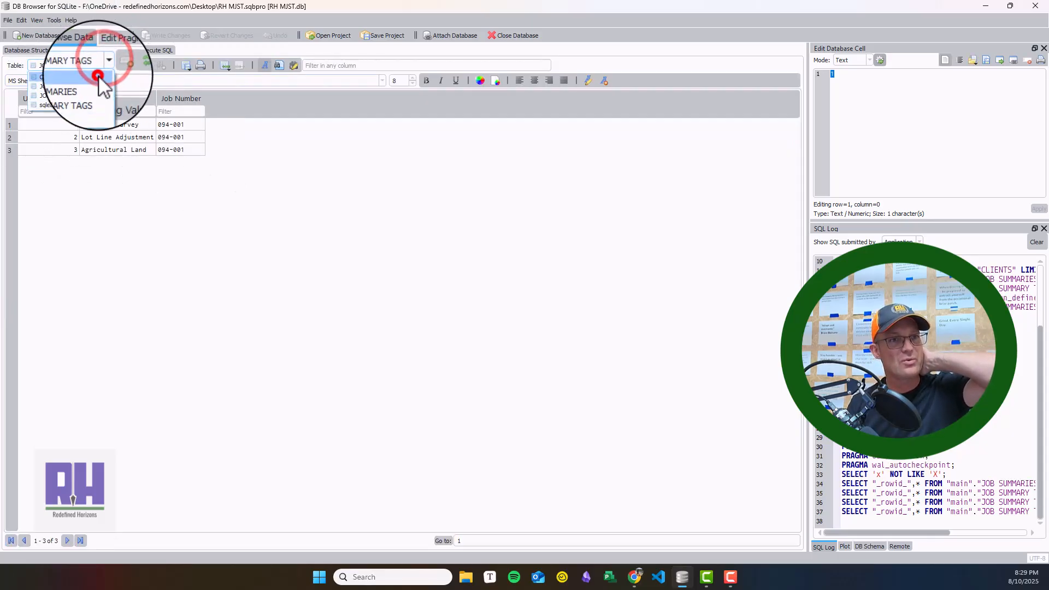
{"action": "left_click", "coordinate": [98, 74]}
{"action": "left_click", "coordinate": [102, 64]}
{"action": "left_click", "coordinate": [65, 89]}
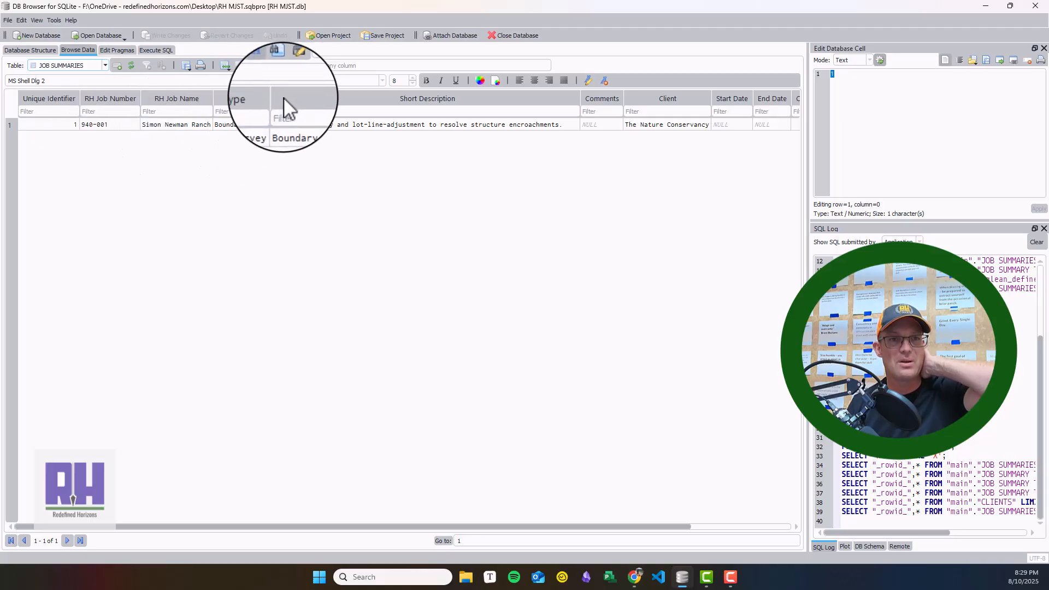
Step: Widen the Job Type column and correct the misspelled job type of record 1 to Boundary Survey, applying the change
{"action": "left_click_drag", "start_coordinate": [274, 98], "coordinate": [399, 100]}
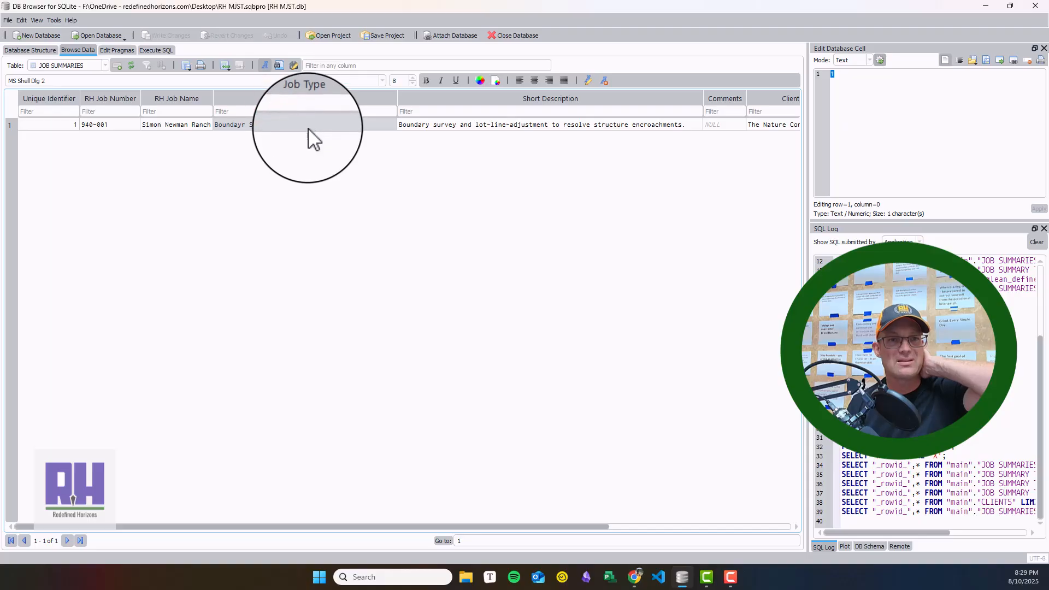
{"action": "left_click", "coordinate": [240, 126]}
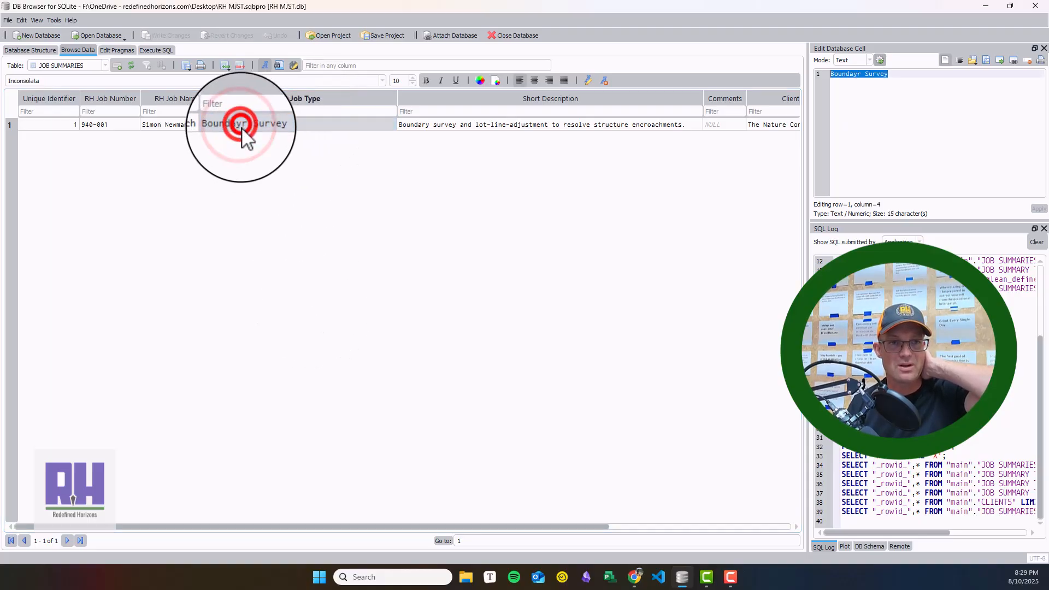
{"action": "left_click", "coordinate": [853, 75]}
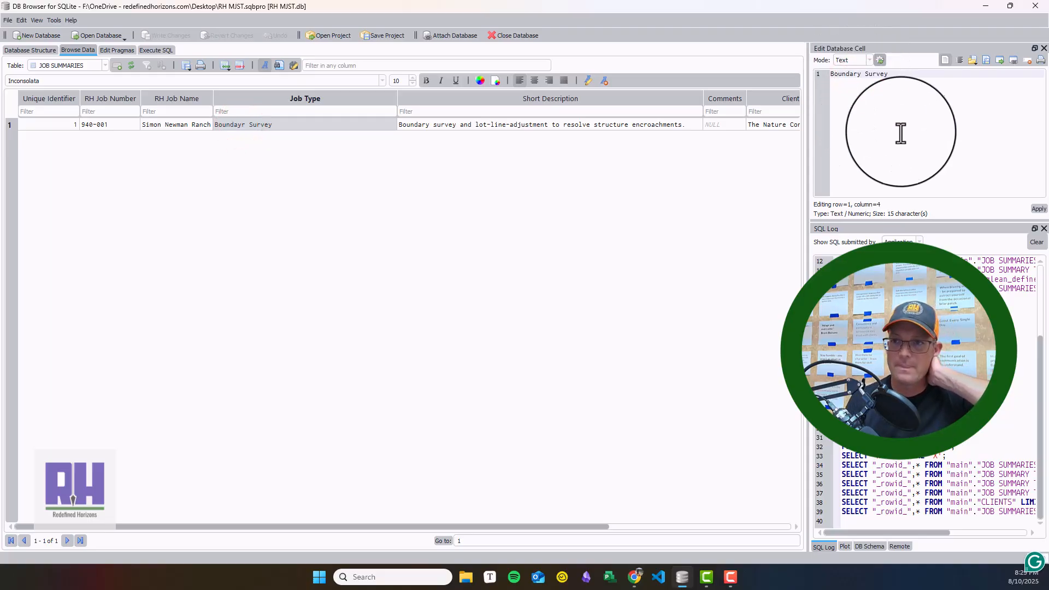
{"action": "left_click", "coordinate": [1037, 209]}
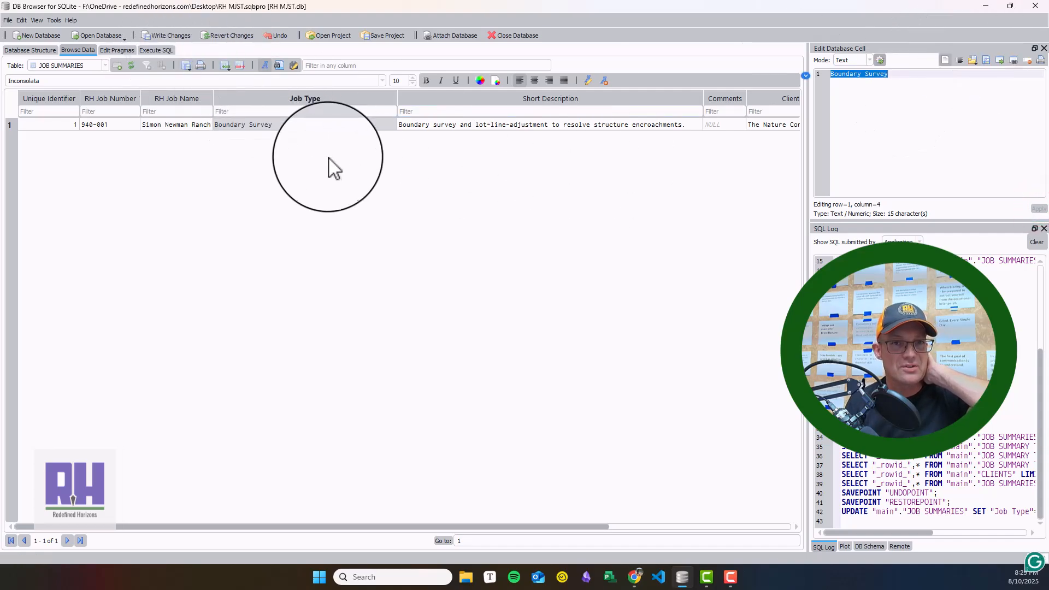
Step: Look through the Short Description, Client and remaining columns of the JOB SUMMARIES record and return to its first columns
{"action": "left_click", "coordinate": [470, 130]}
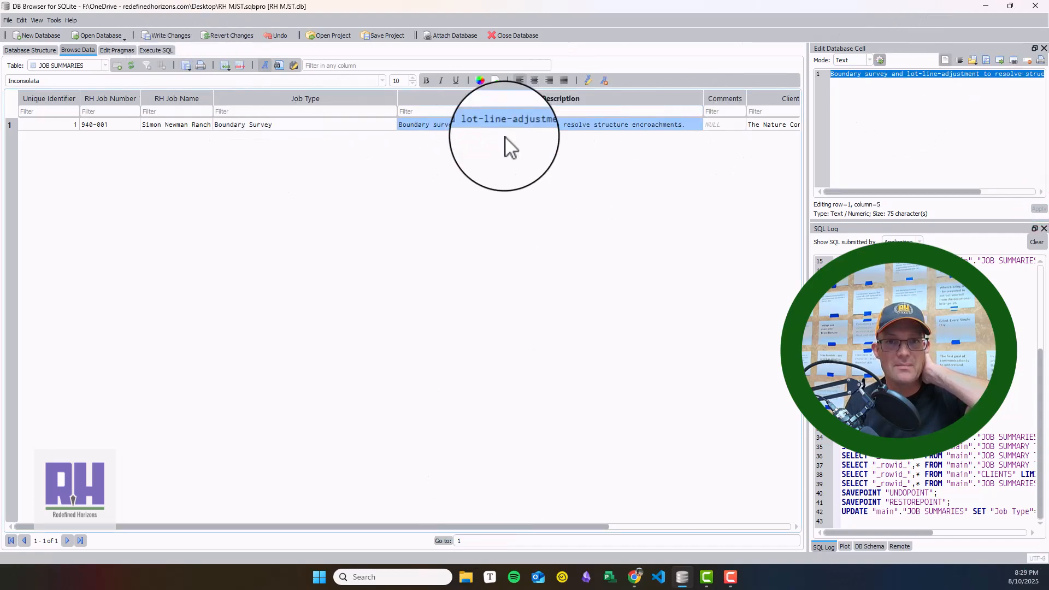
{"action": "left_click_drag", "start_coordinate": [513, 521], "coordinate": [770, 525]}
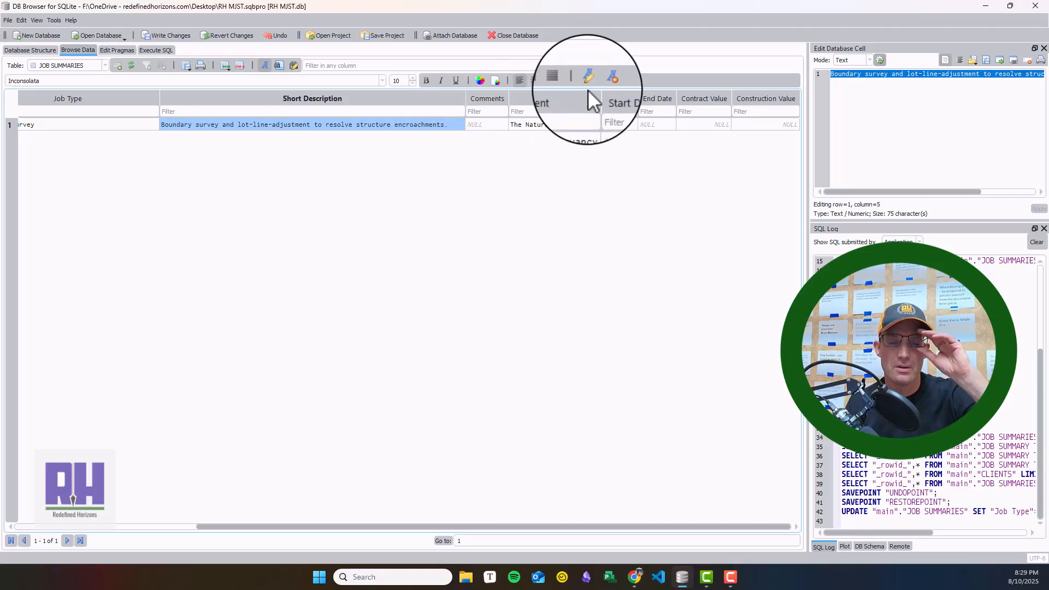
{"action": "left_click", "coordinate": [568, 125]}
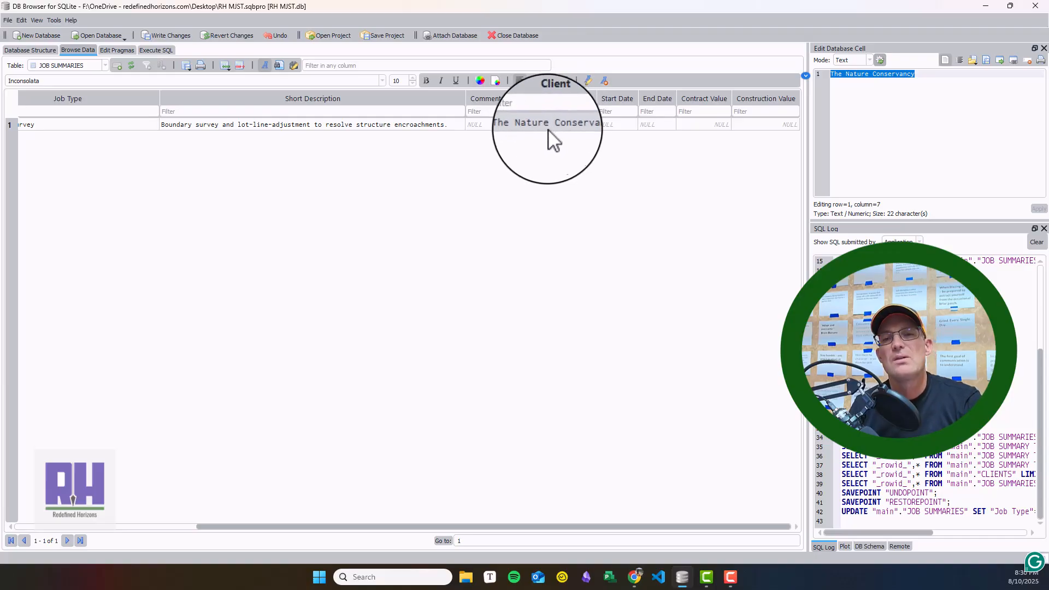
{"action": "left_click", "coordinate": [88, 63]}
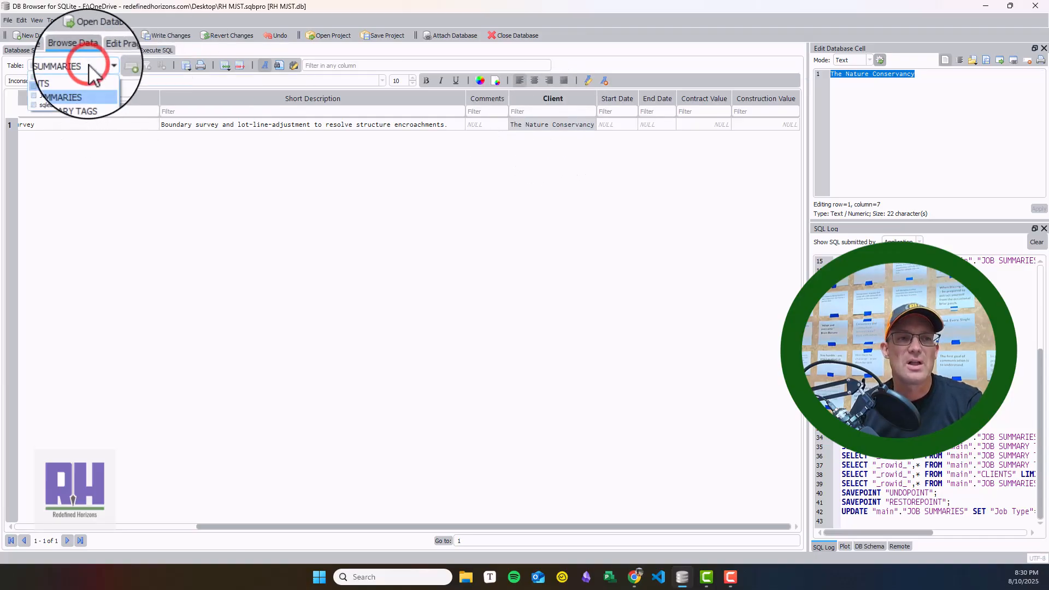
{"action": "left_click", "coordinate": [83, 64]}
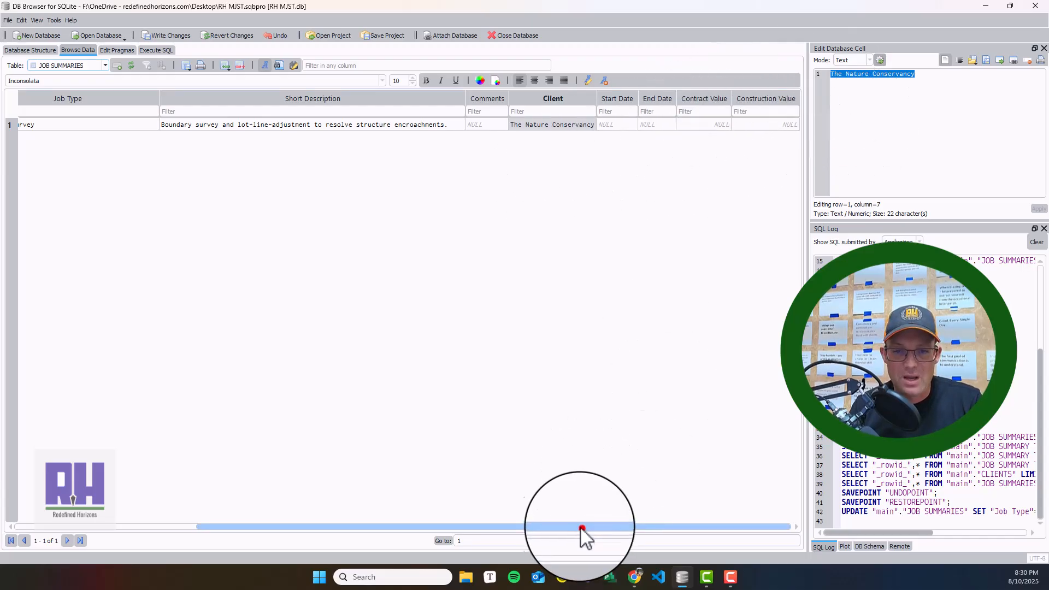
{"action": "left_click_drag", "start_coordinate": [582, 527], "coordinate": [382, 516]}
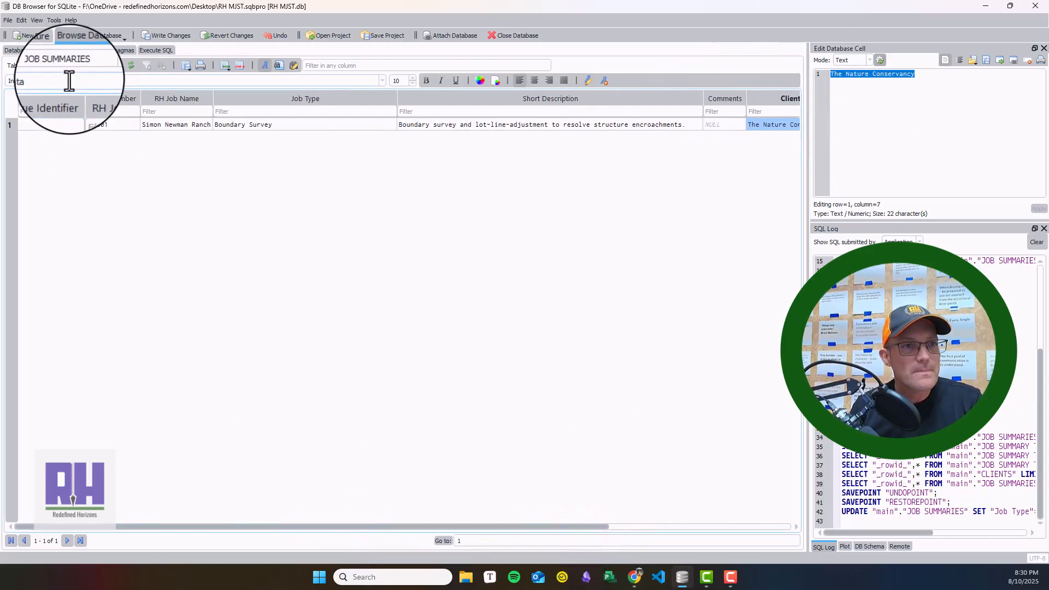
Step: View the CLIENTS record and the JOB SUMMARY TAGS records, selecting the job number of the Agricultural Land tag
{"action": "left_click", "coordinate": [103, 65]}
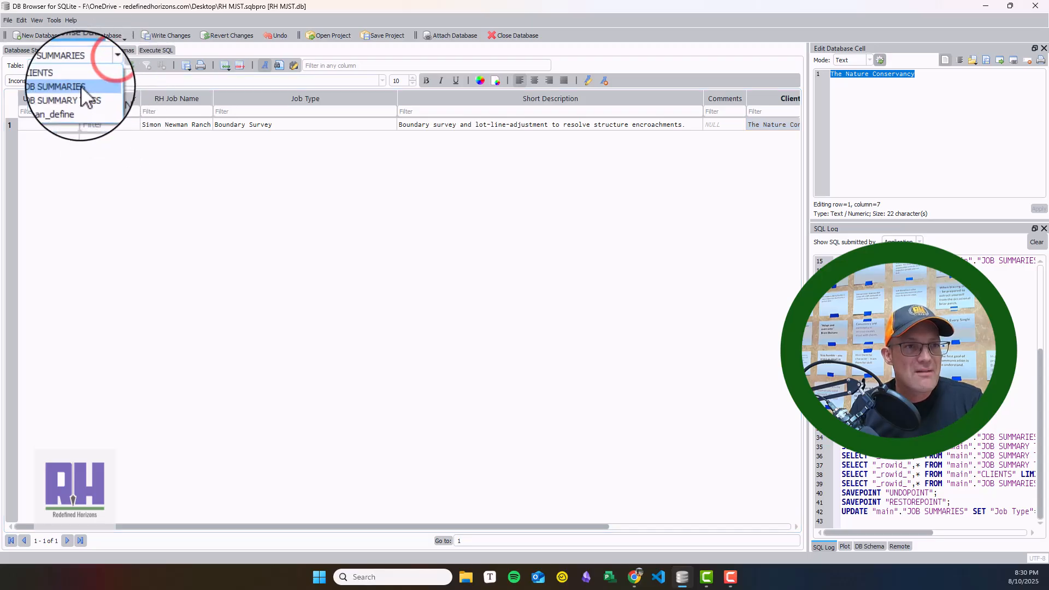
{"action": "left_click", "coordinate": [81, 77]}
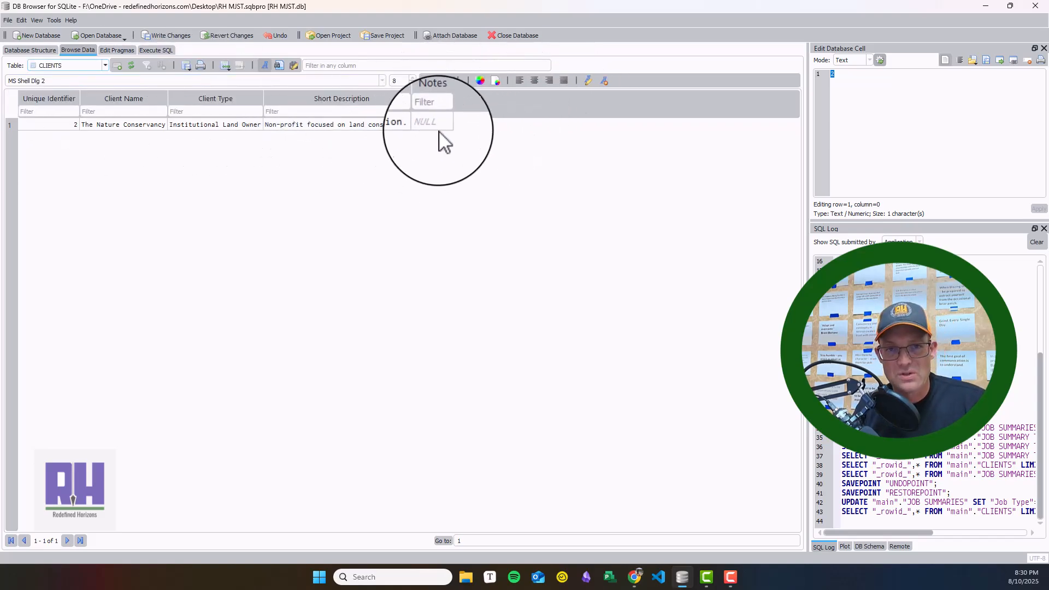
{"action": "left_click", "coordinate": [82, 65]}
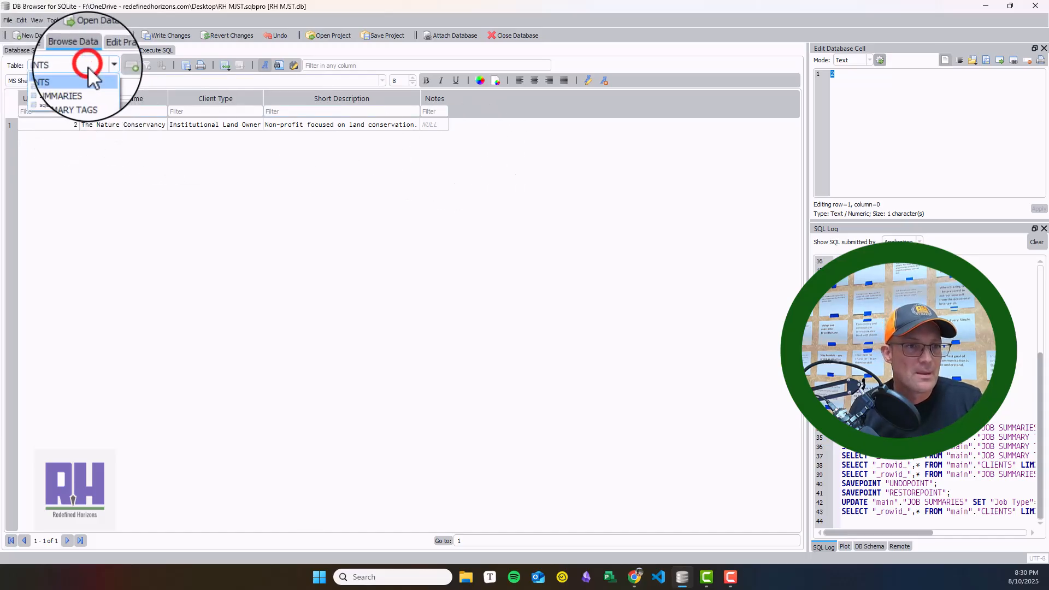
{"action": "left_click", "coordinate": [86, 95]}
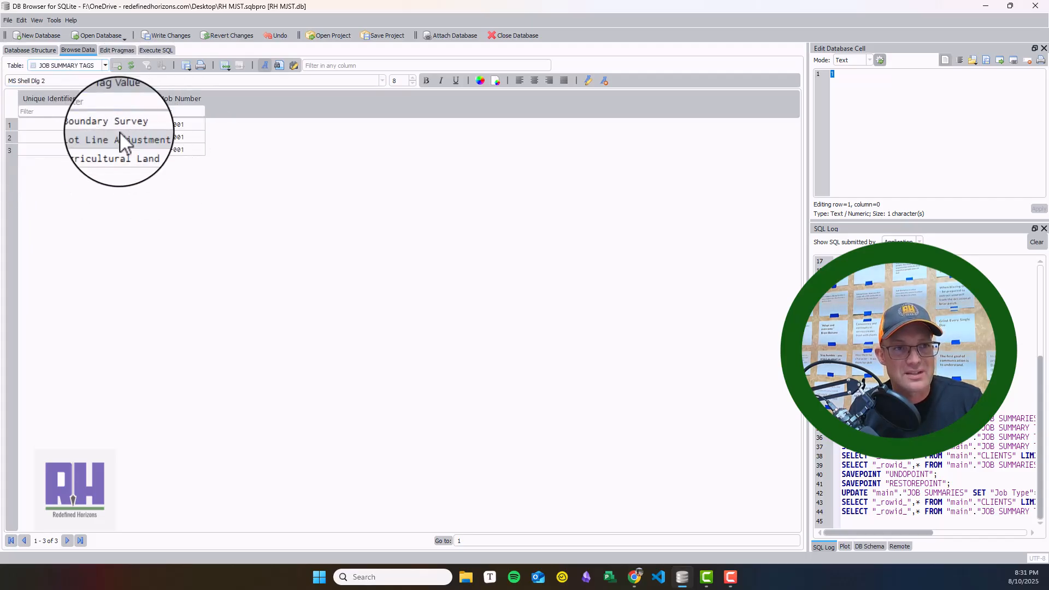
{"action": "left_click", "coordinate": [189, 150]}
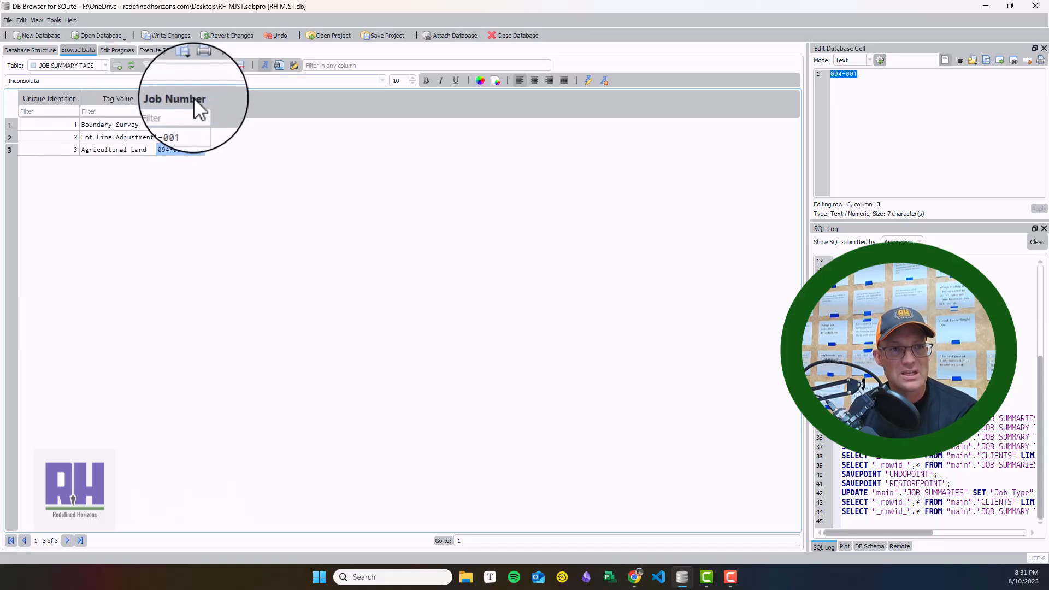
Step: Recheck the JOB SUMMARIES and CLIENTS records and return to the overview of the database structure
{"action": "left_click", "coordinate": [105, 65]}
{"action": "left_click", "coordinate": [90, 83]}
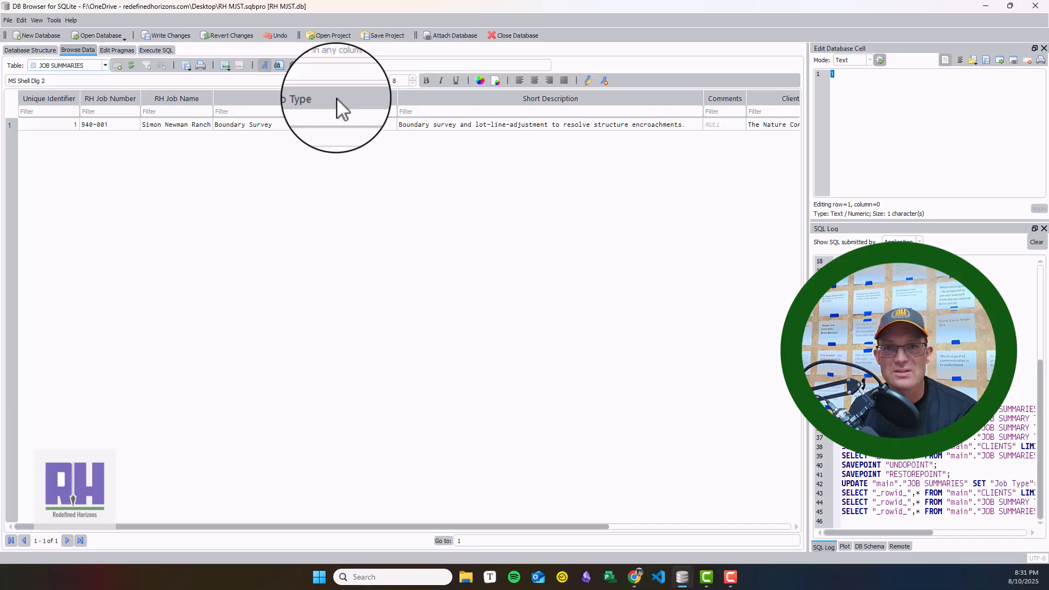
{"action": "left_click_drag", "start_coordinate": [519, 529], "coordinate": [272, 490]}
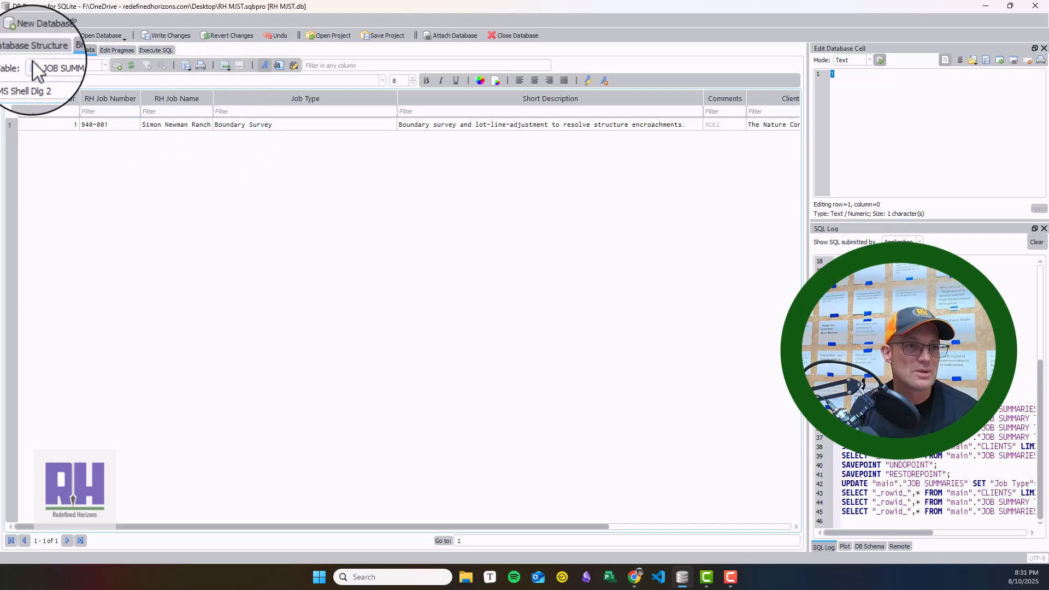
{"action": "left_click", "coordinate": [87, 65]}
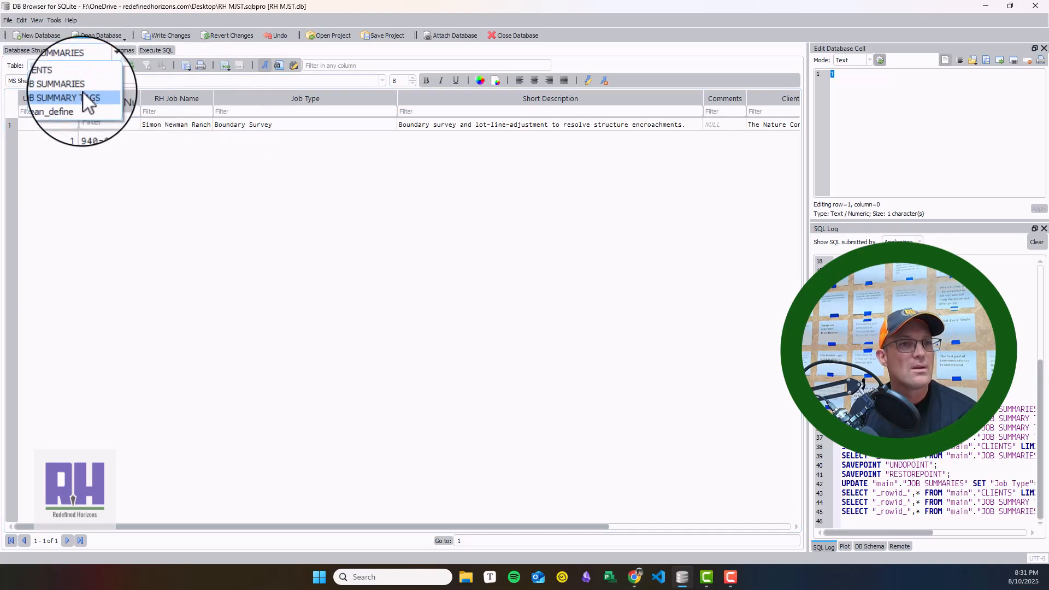
{"action": "left_click", "coordinate": [83, 73]}
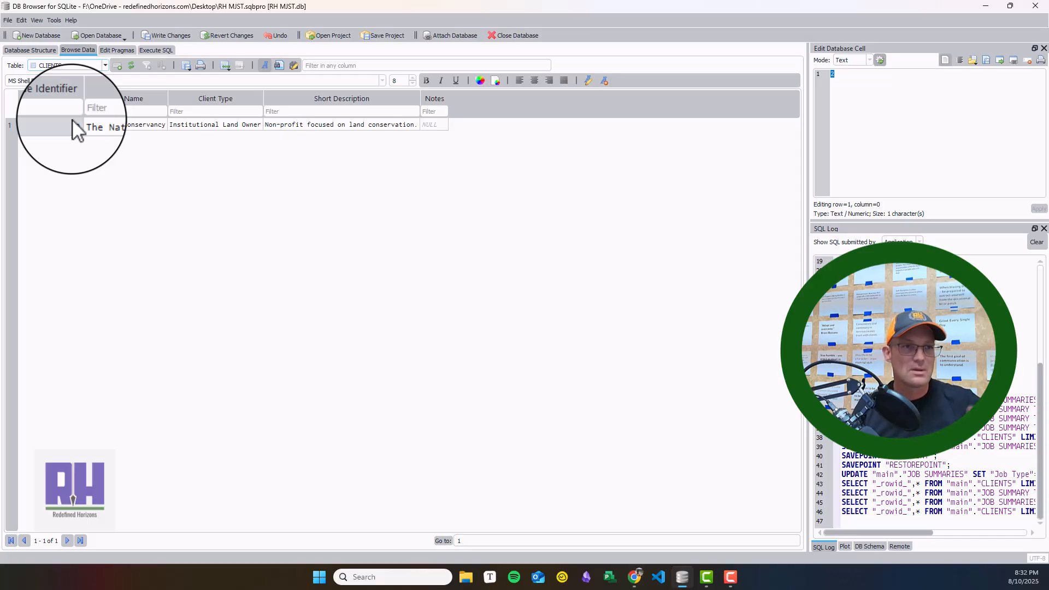
{"action": "left_click", "coordinate": [44, 51]}
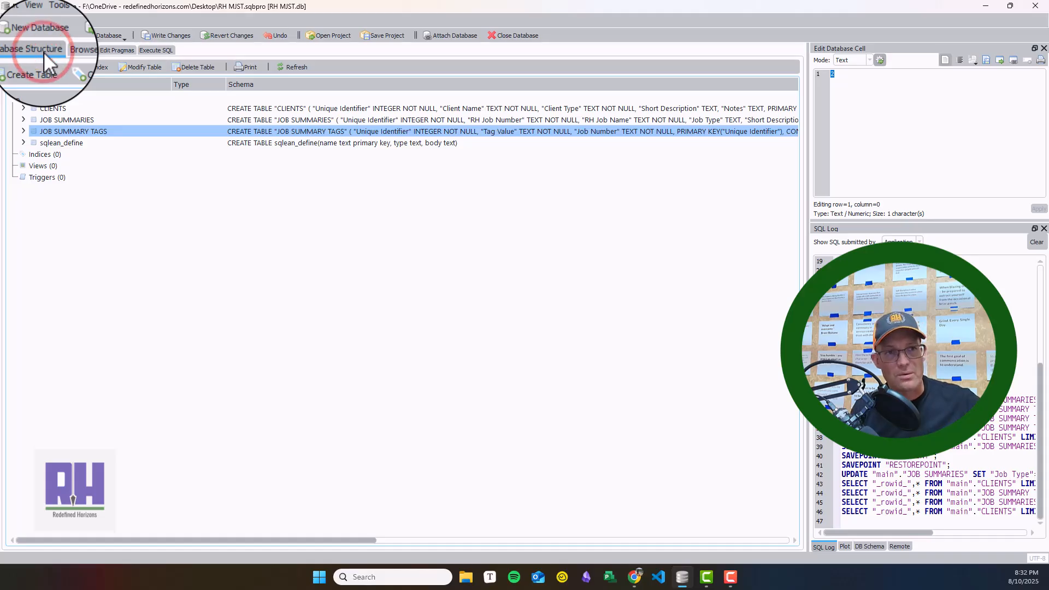